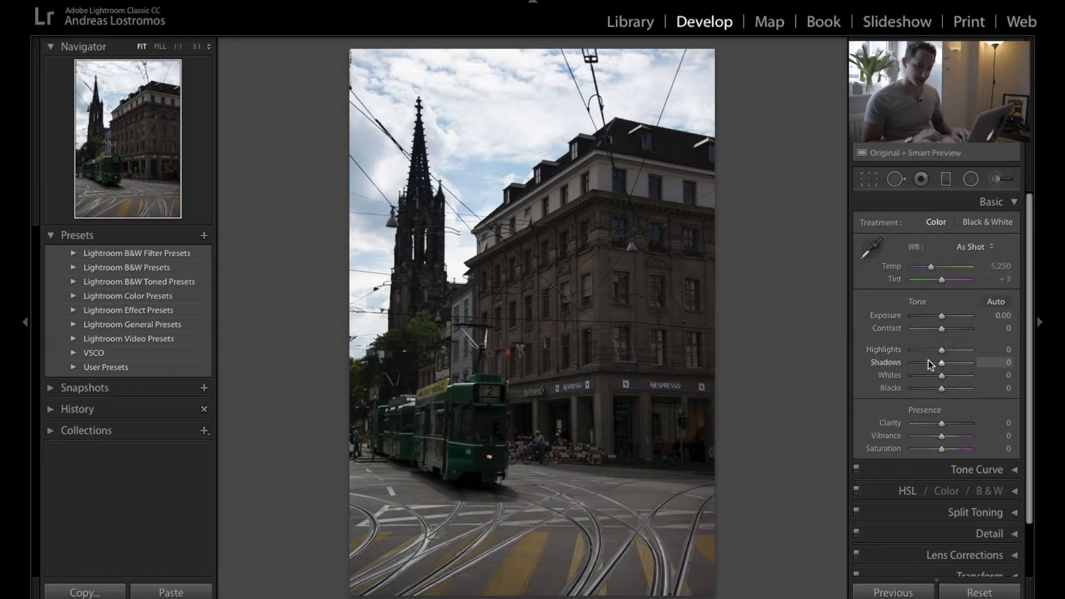
Set the photo's Shadows to +85, Highlights to -84 and Contrast to +33
click(963, 364)
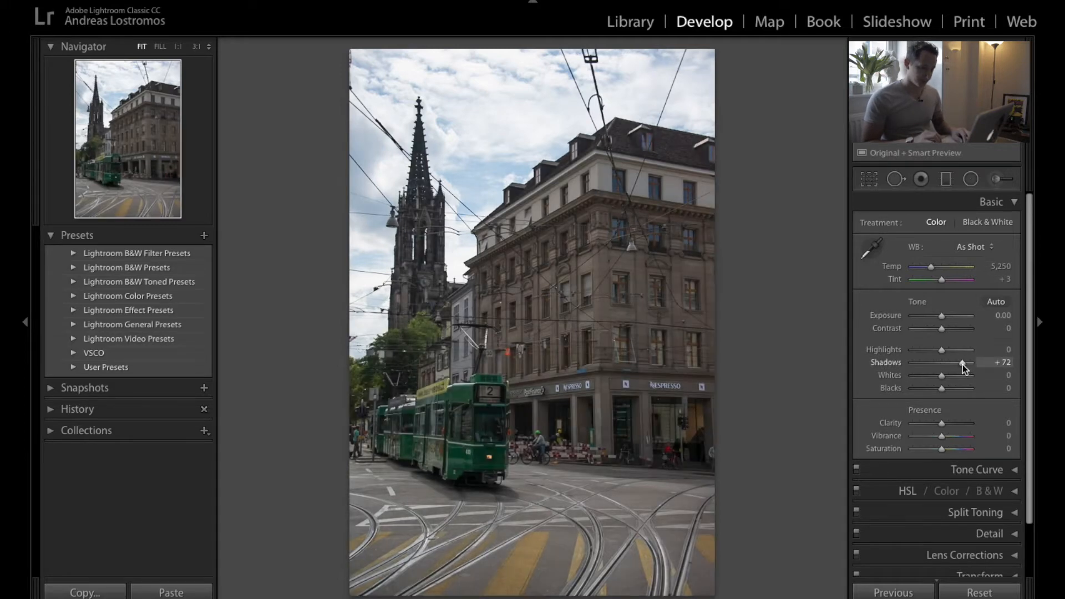
drag(963, 364, 917, 356)
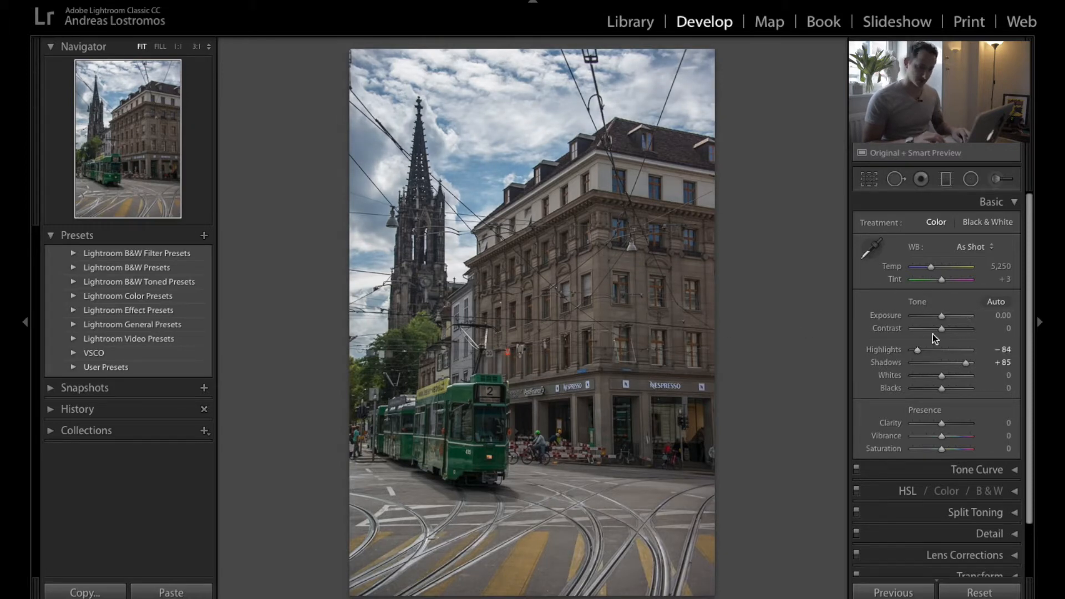
drag(943, 332, 951, 333)
Set the photo's Clarity to +17 and Vibrance to +19
scroll(948, 401, down, 1)
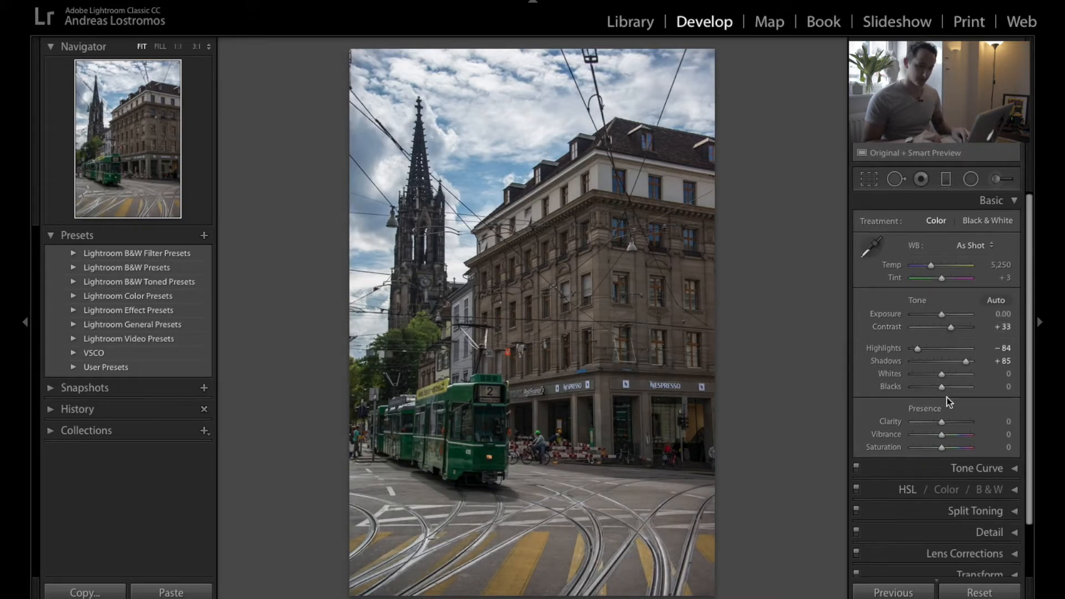
scroll(947, 397, down, 3)
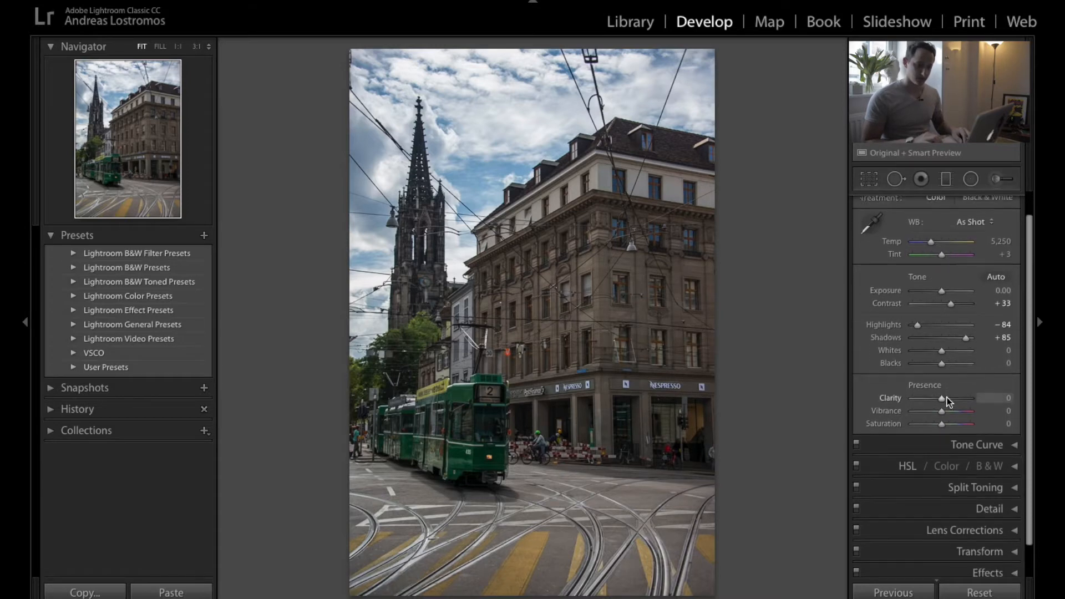
drag(942, 395, 947, 410)
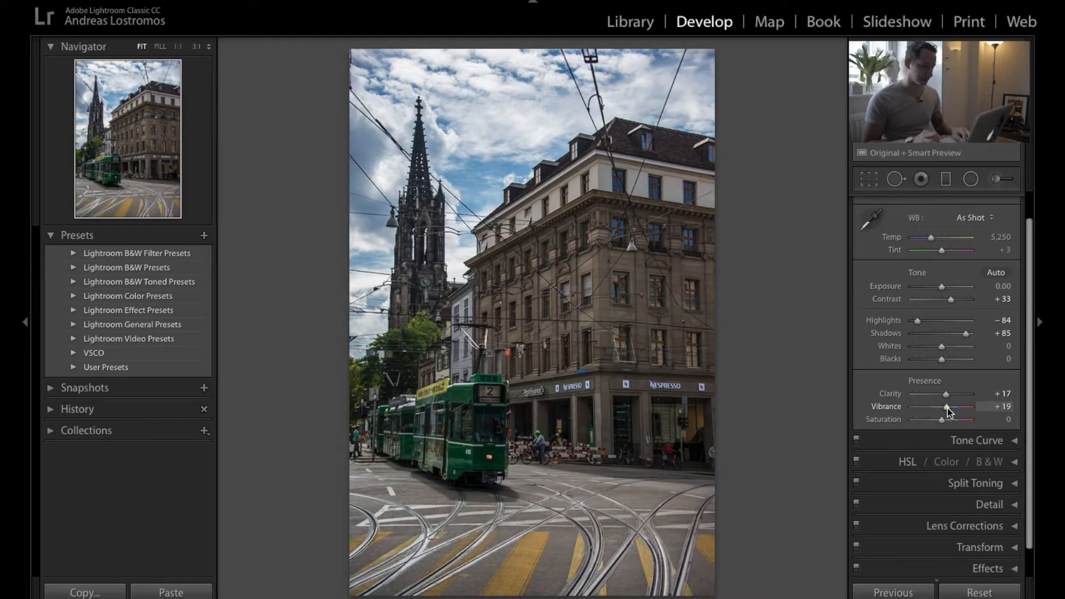
Sharpen the photo with an Amount of 55 and Masking of 72, previewing the mask while adjusting it
scroll(948, 408, down, 3)
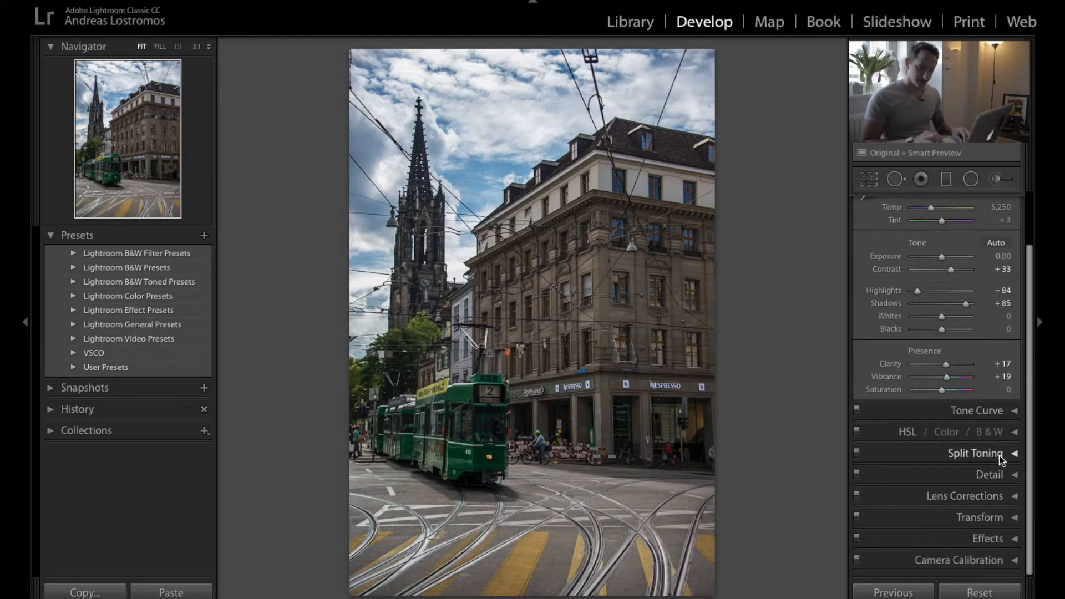
click(1009, 480)
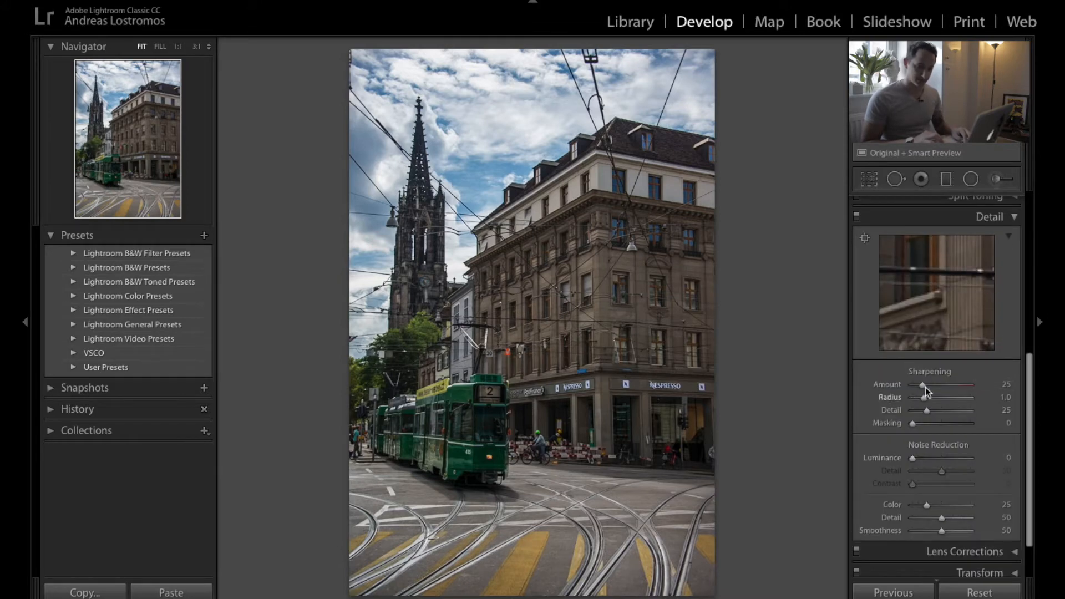
drag(923, 385, 934, 389)
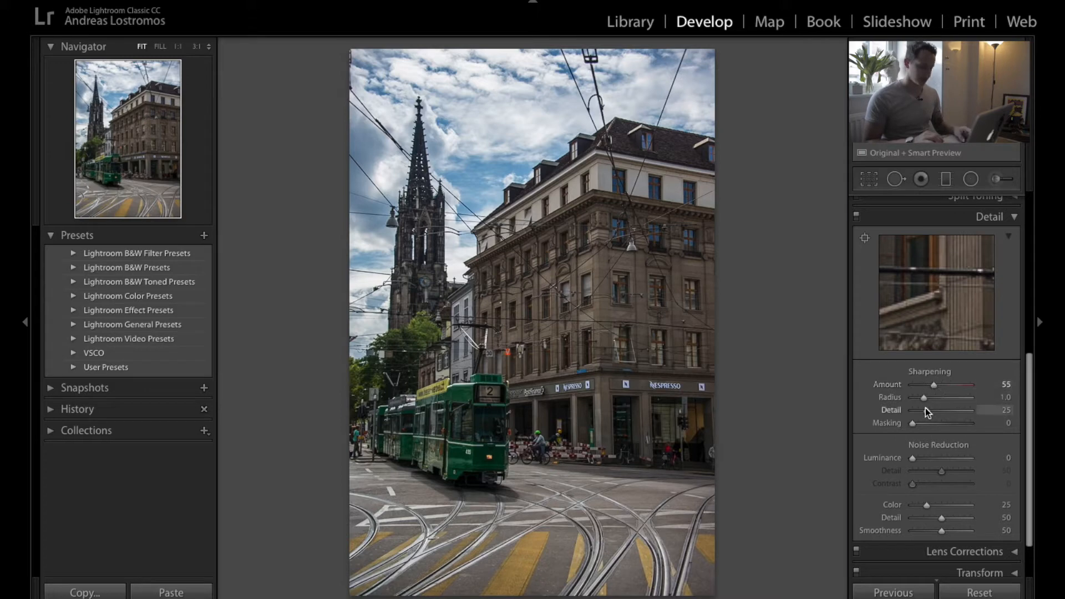
key(alt)
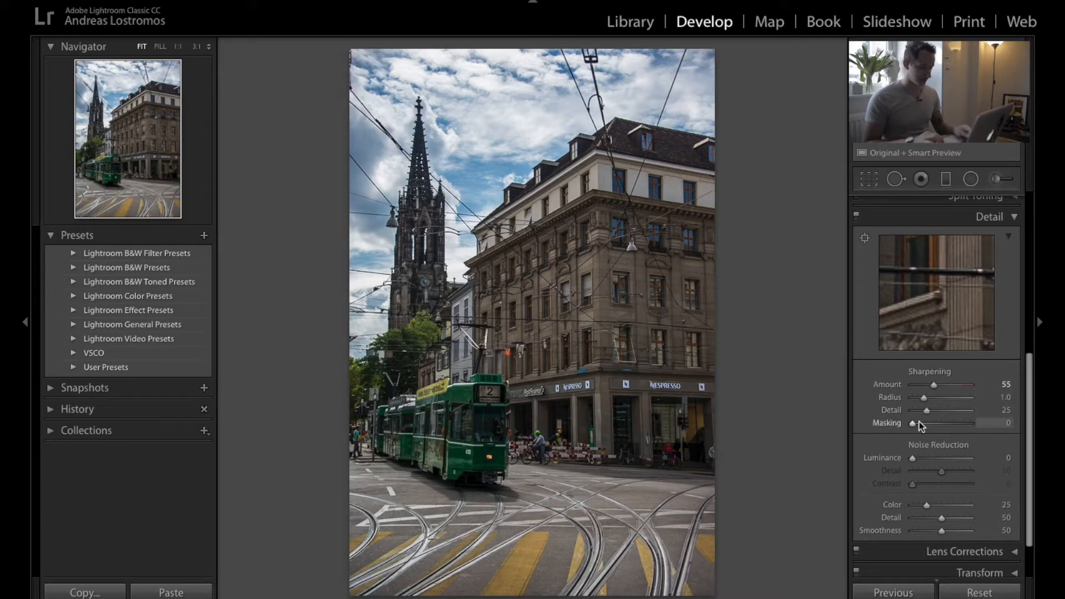
key(alt)
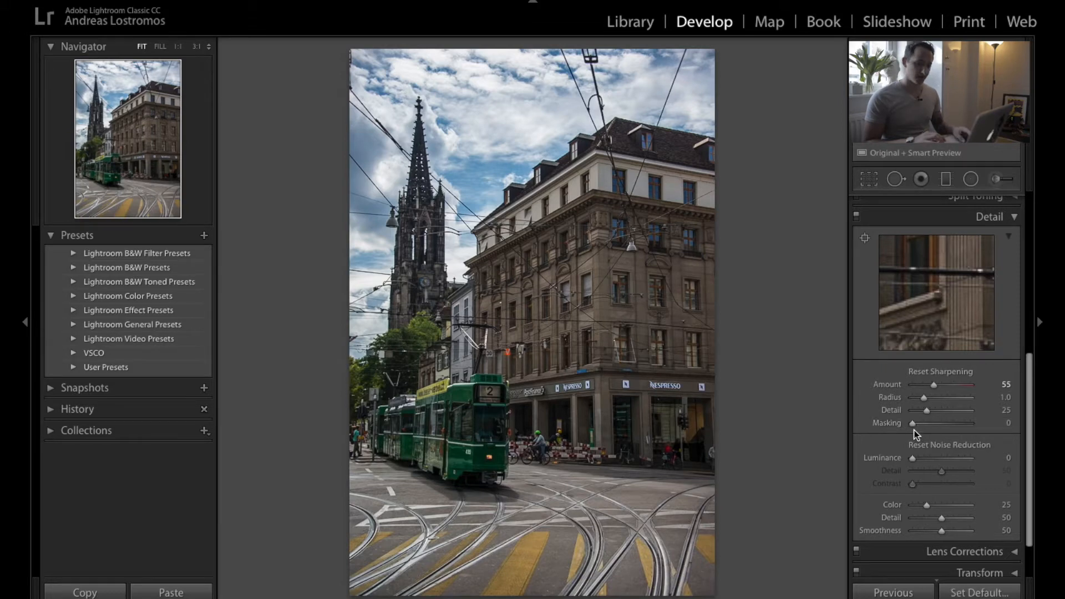
drag(914, 430, 955, 430)
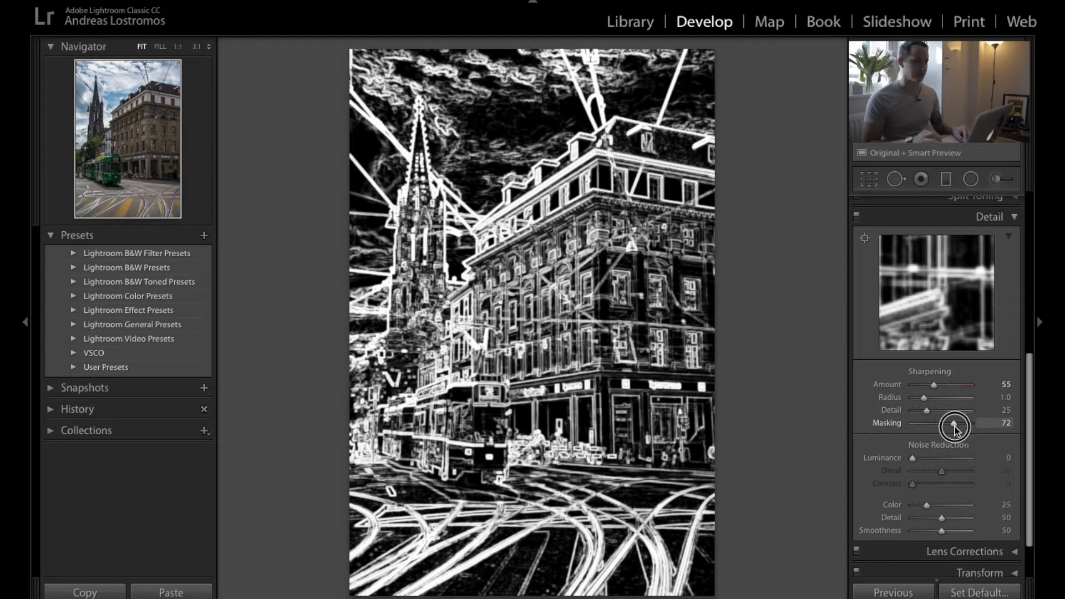
drag(955, 427, 954, 428)
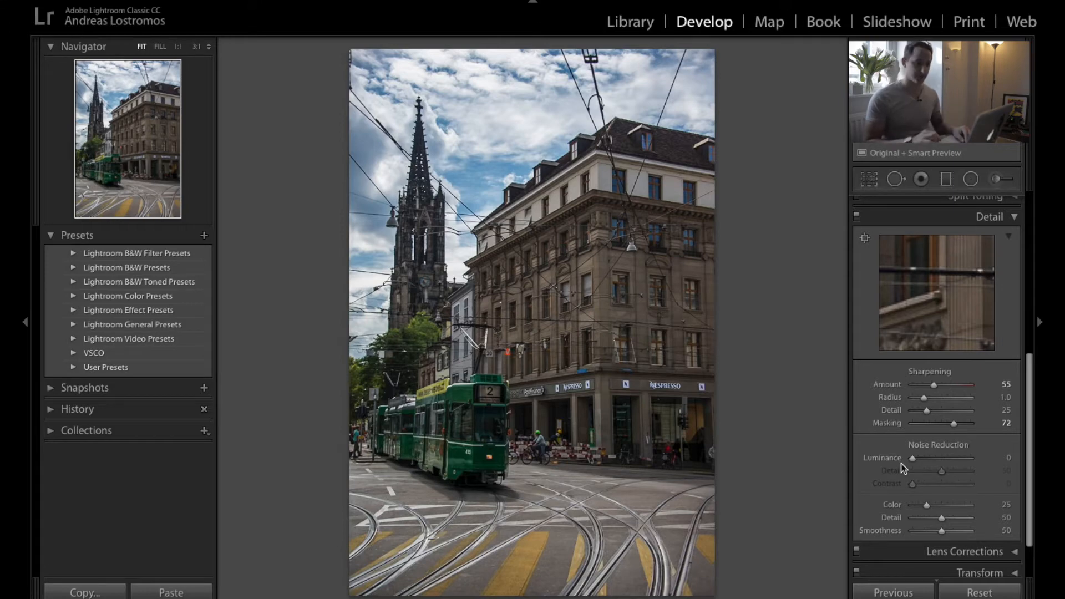
Set the noise reduction Luminance to 34 and Color to 44, and collapse the Detail settings
scroll(901, 464, down, 2)
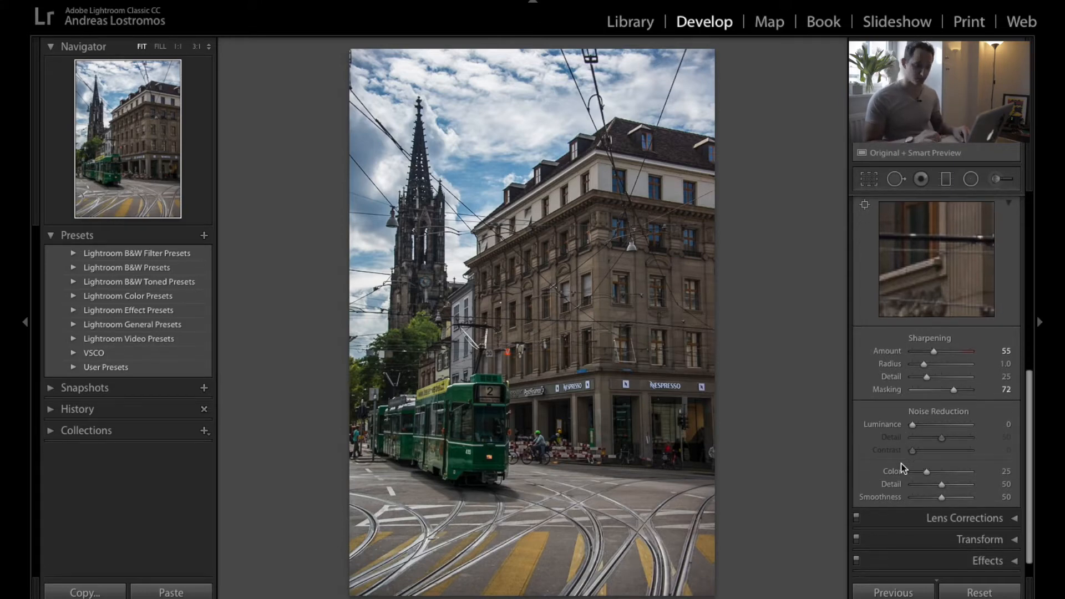
scroll(901, 464, down, 1)
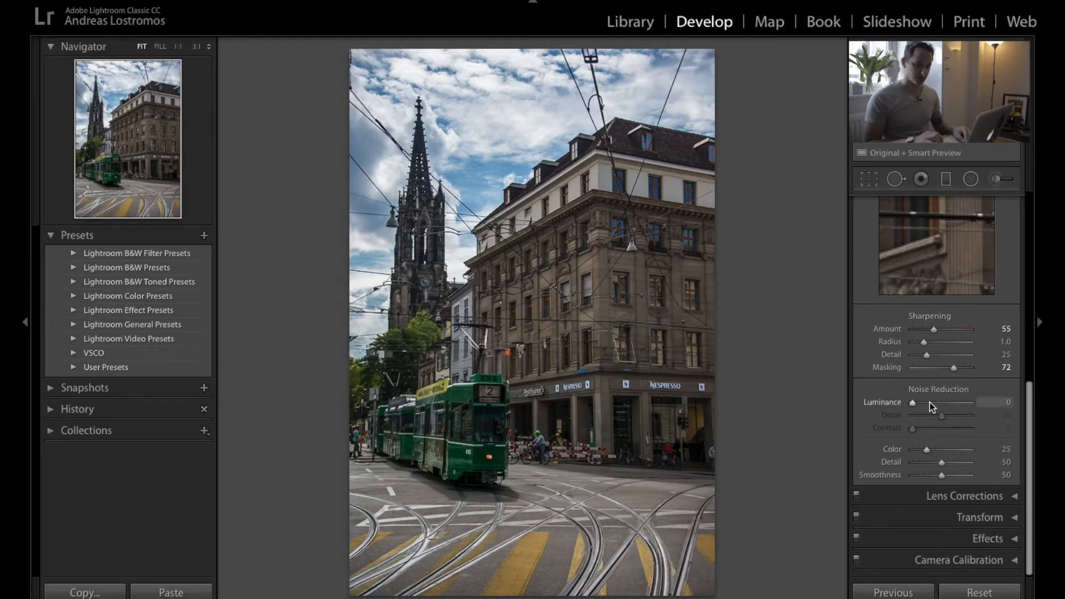
click(930, 403)
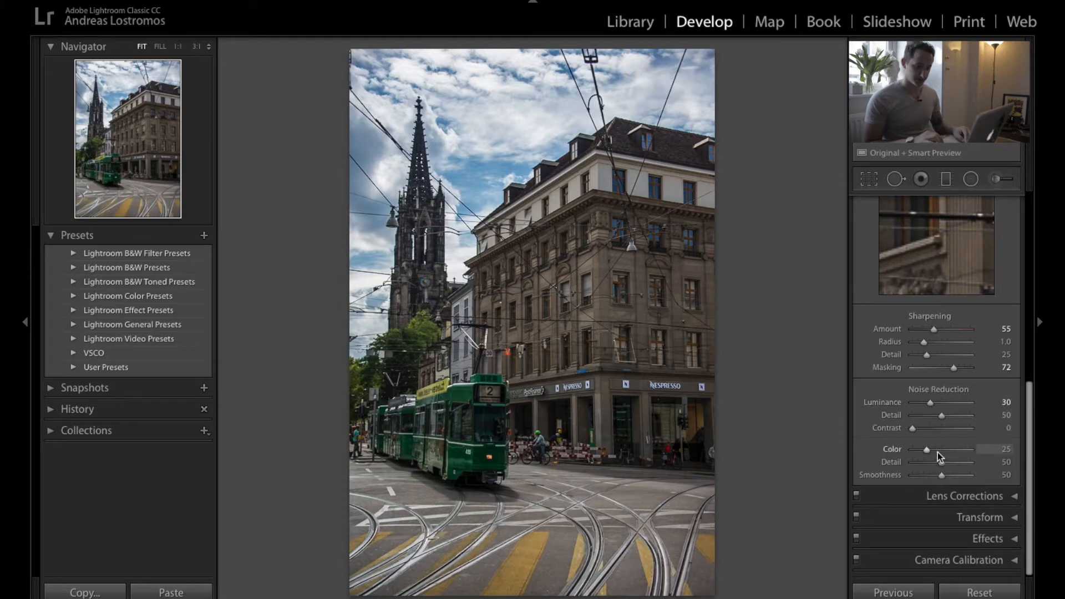
click(933, 403)
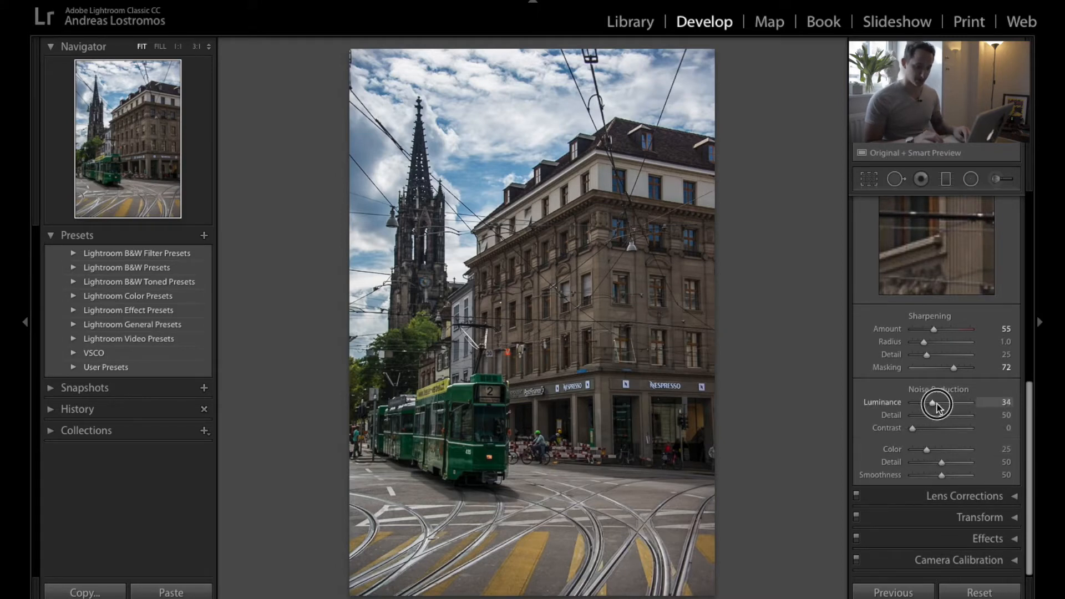
click(938, 450)
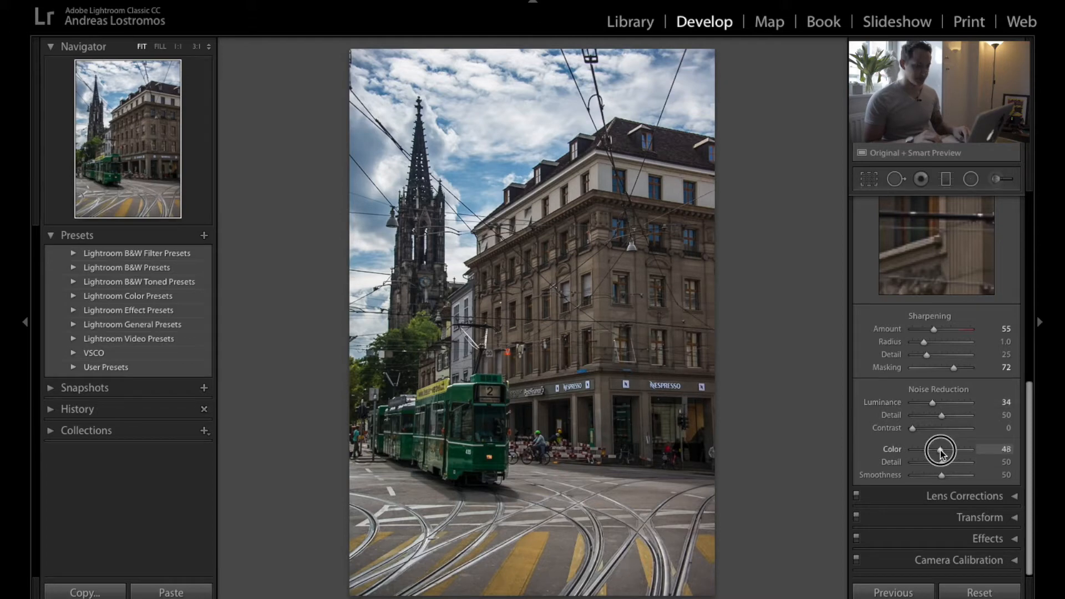
drag(937, 452, 937, 452)
scroll(953, 383, up, 3)
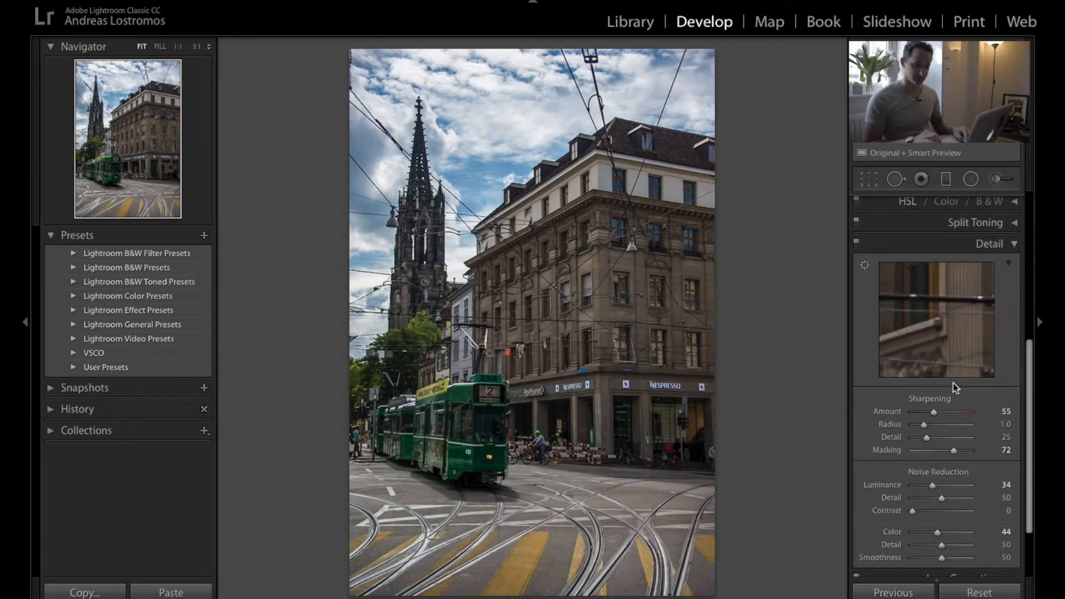
scroll(953, 383, down, 2)
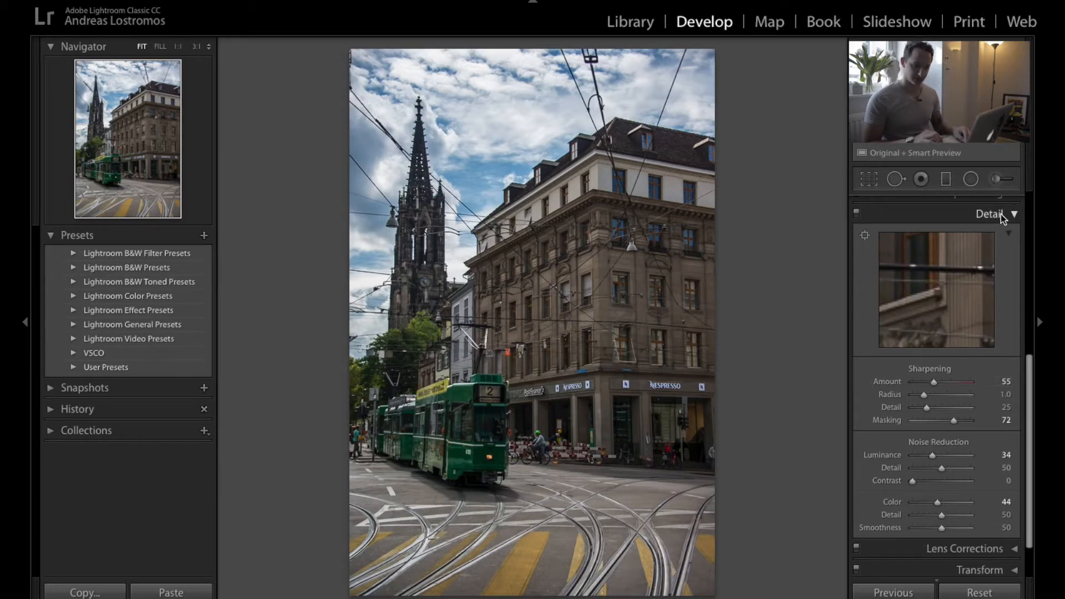
click(1001, 215)
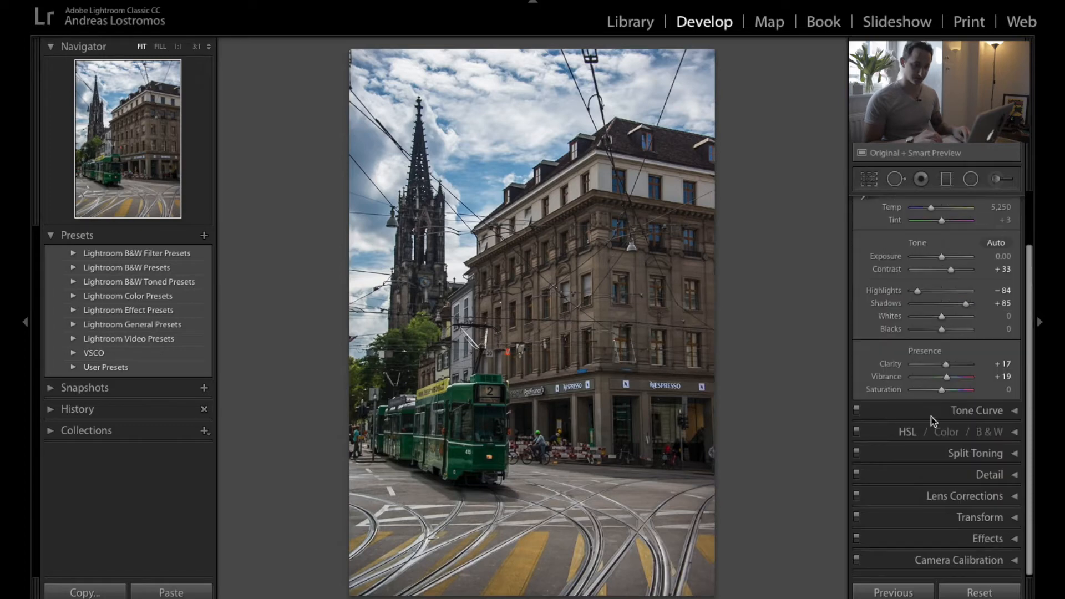
Turn on chromatic aberration removal and lens profile corrections, comparing the photo with and without the profile, and collapse the lens settings
scroll(943, 455, down, 1)
scroll(943, 455, up, 1)
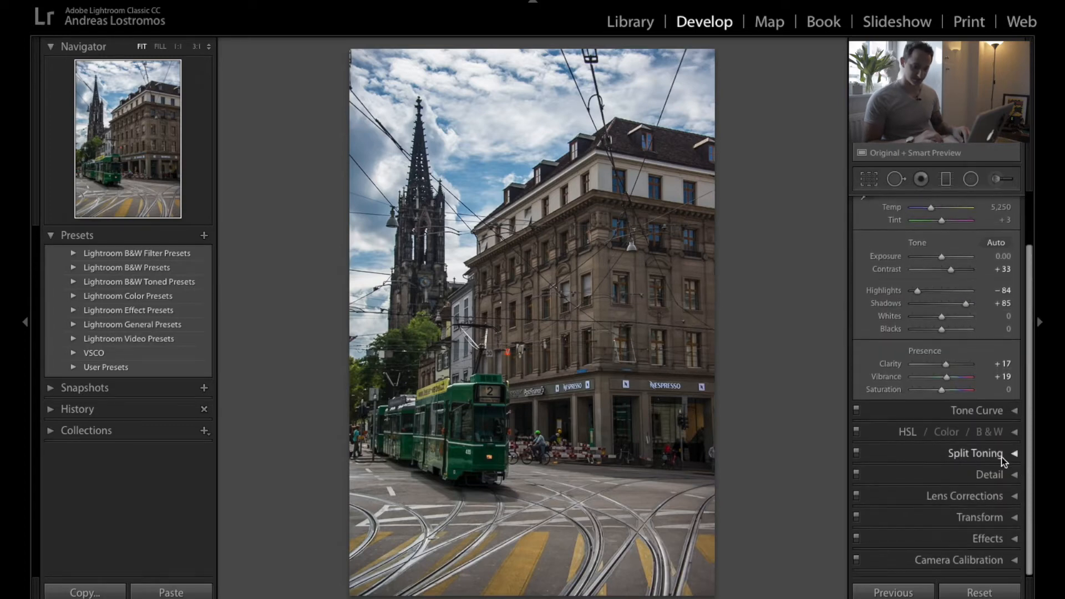
click(988, 501)
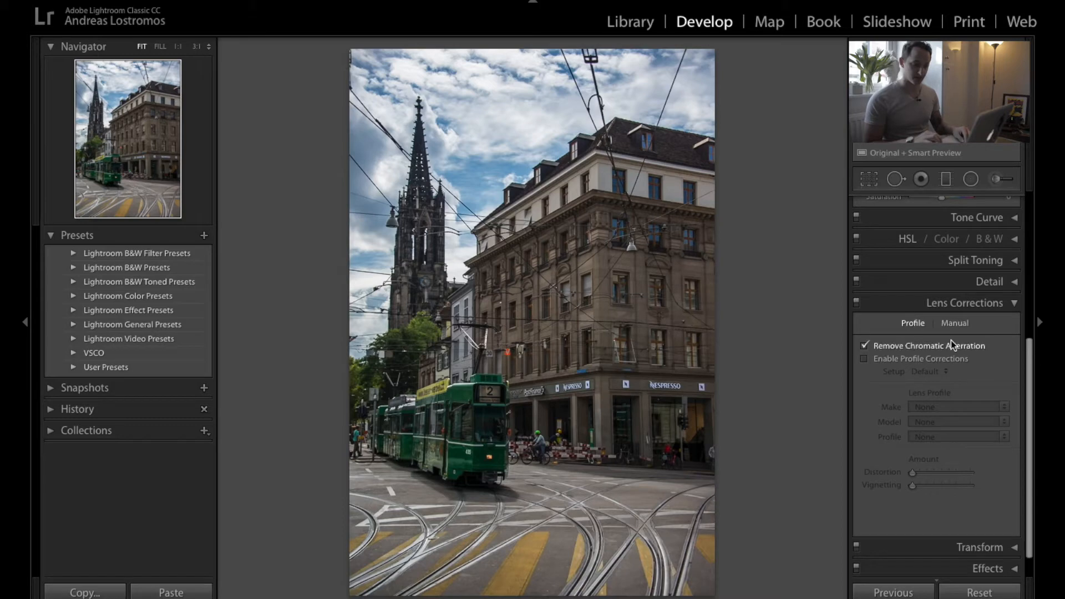
click(917, 360)
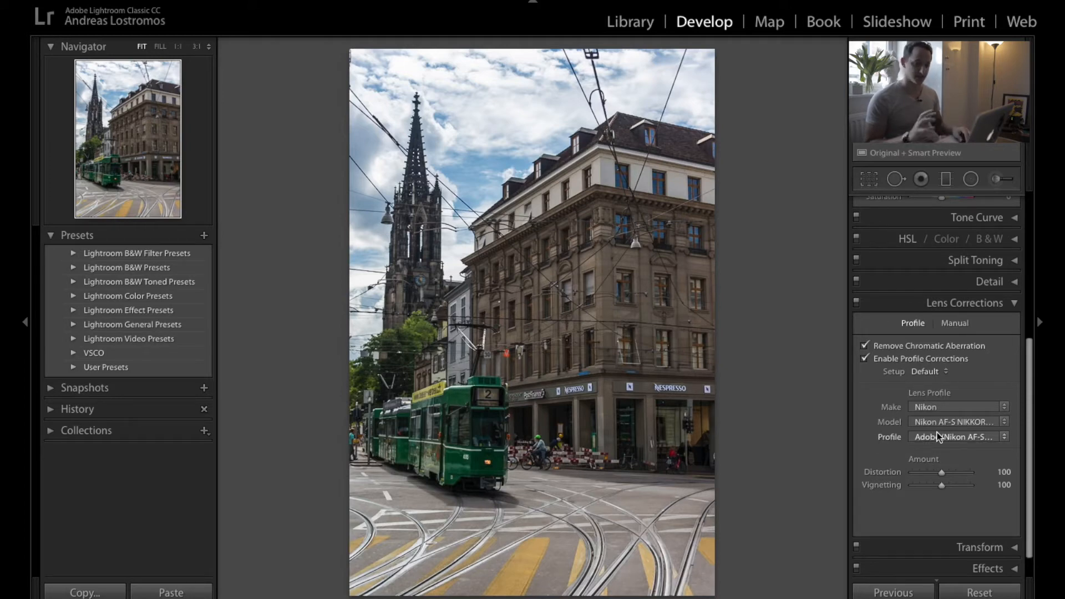
click(881, 360)
click(880, 358)
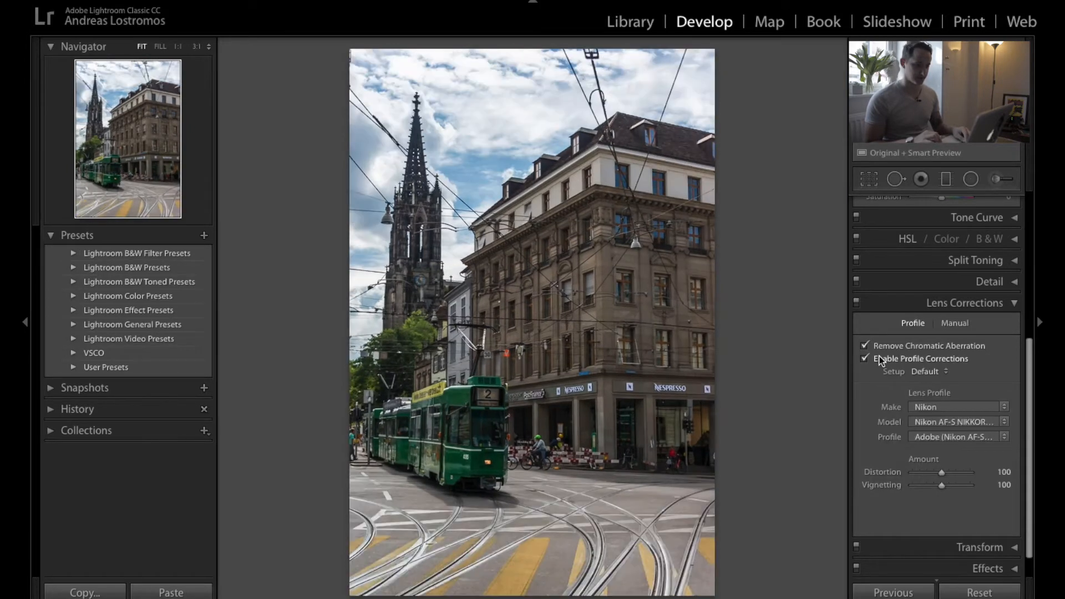
scroll(873, 432, down, 1)
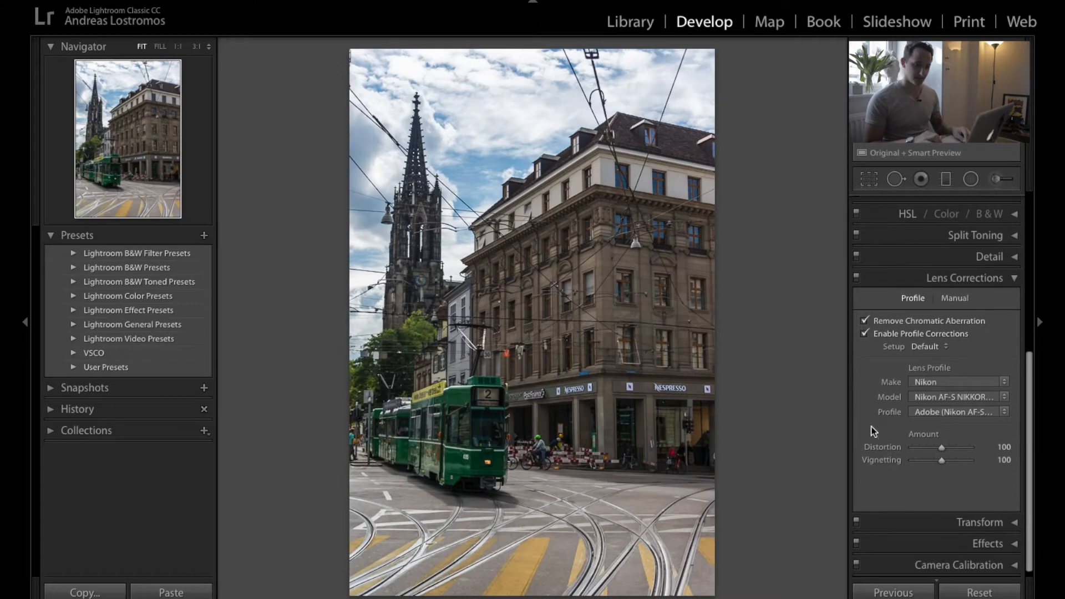
click(1009, 275)
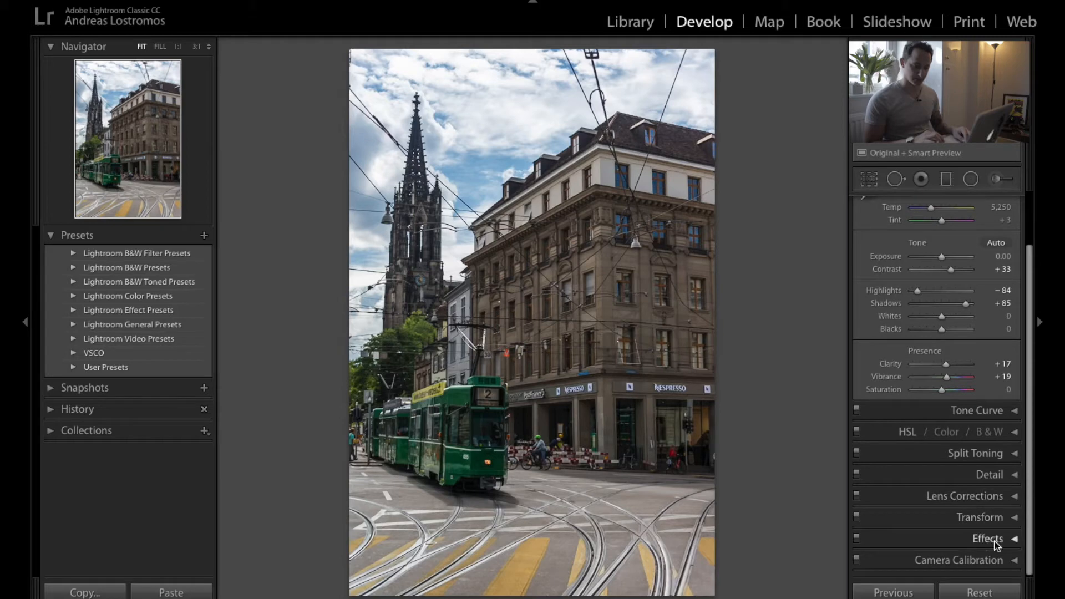
Set the Dehaze amount to +21 and collapse the Effects settings
click(994, 541)
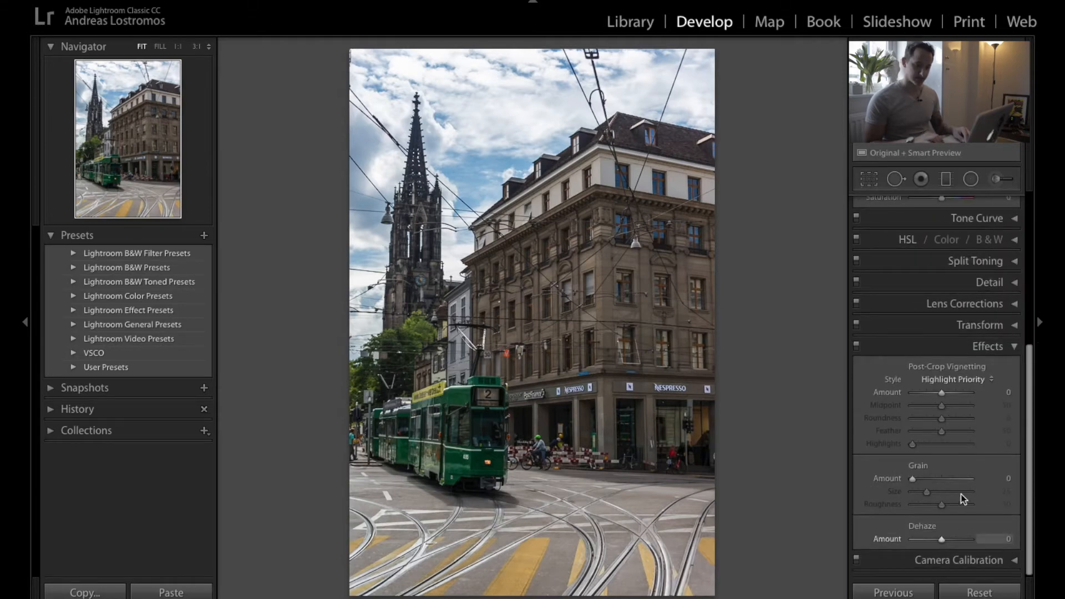
drag(943, 540, 947, 542)
scroll(960, 444, up, 1)
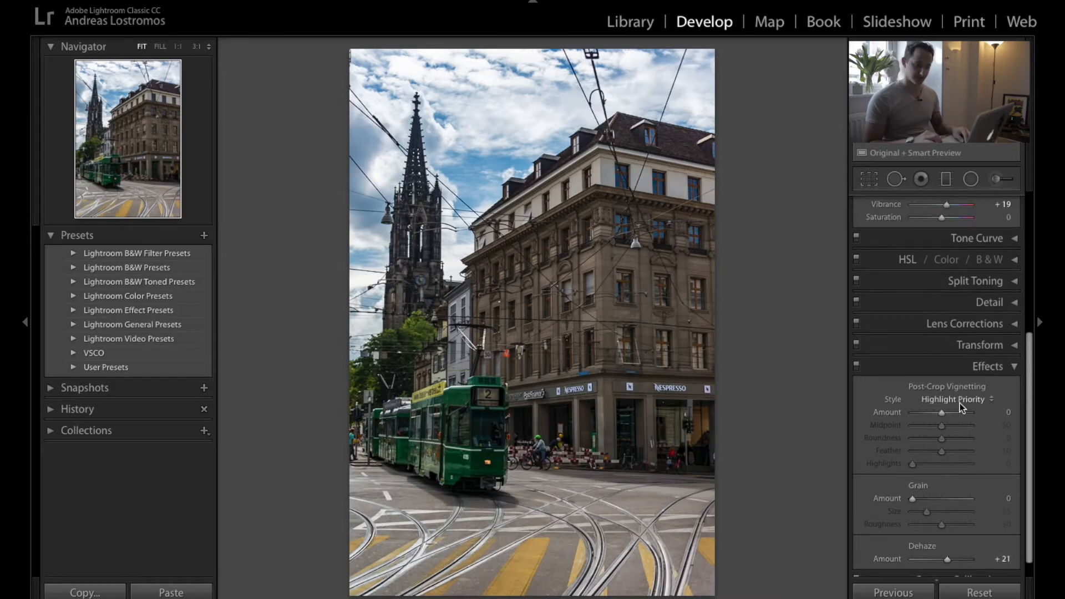
scroll(960, 403, down, 1)
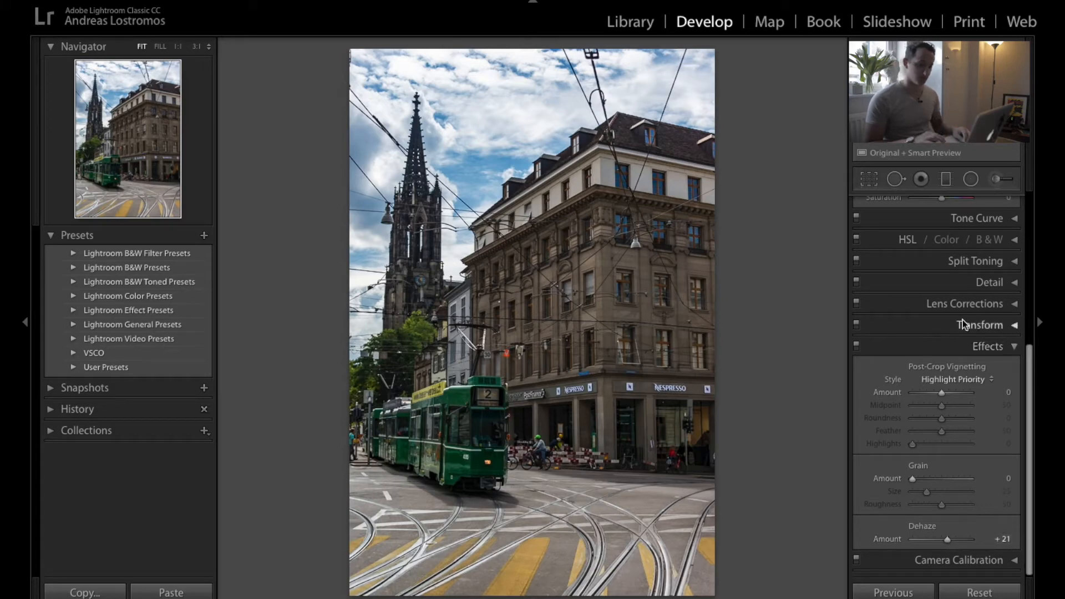
click(981, 347)
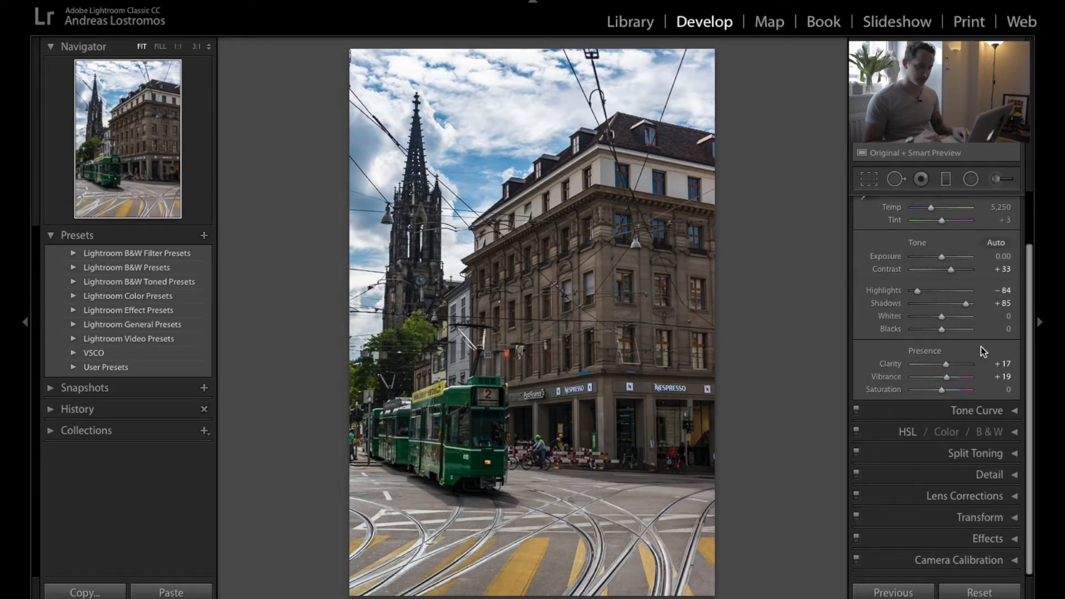
Compare the original photo with the edited version by switching repeatedly between the before and after views
scroll(982, 348, up, 2)
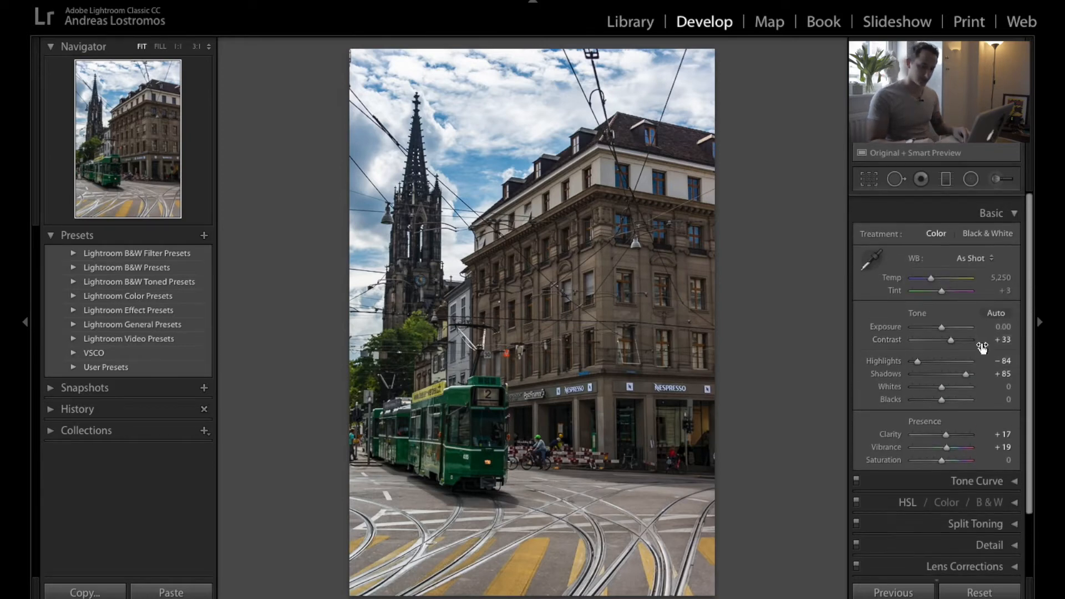
key(backslash)
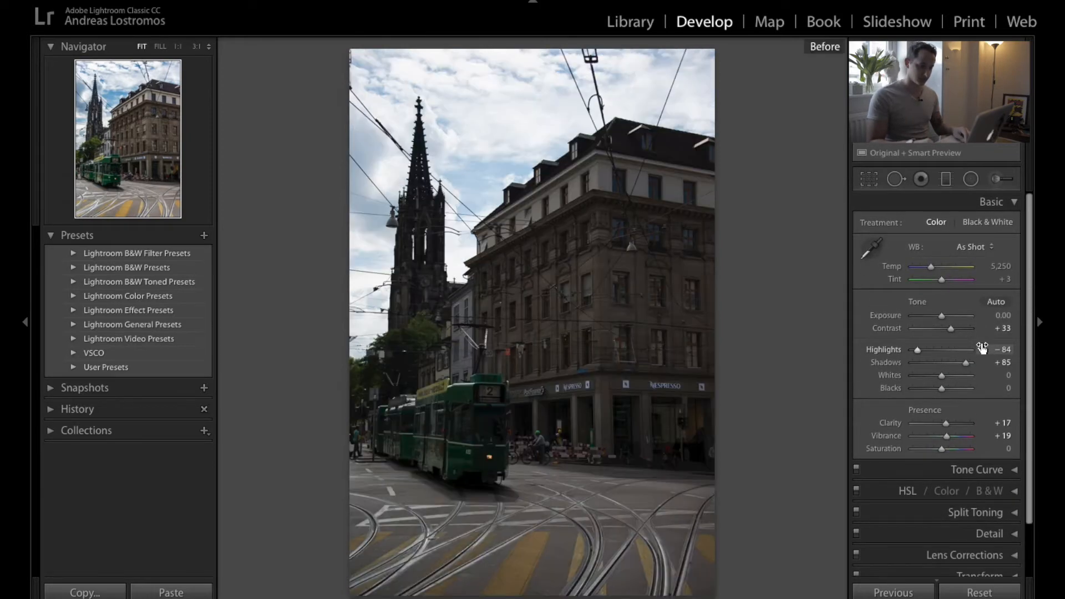
key(backslash)
key(backslash)
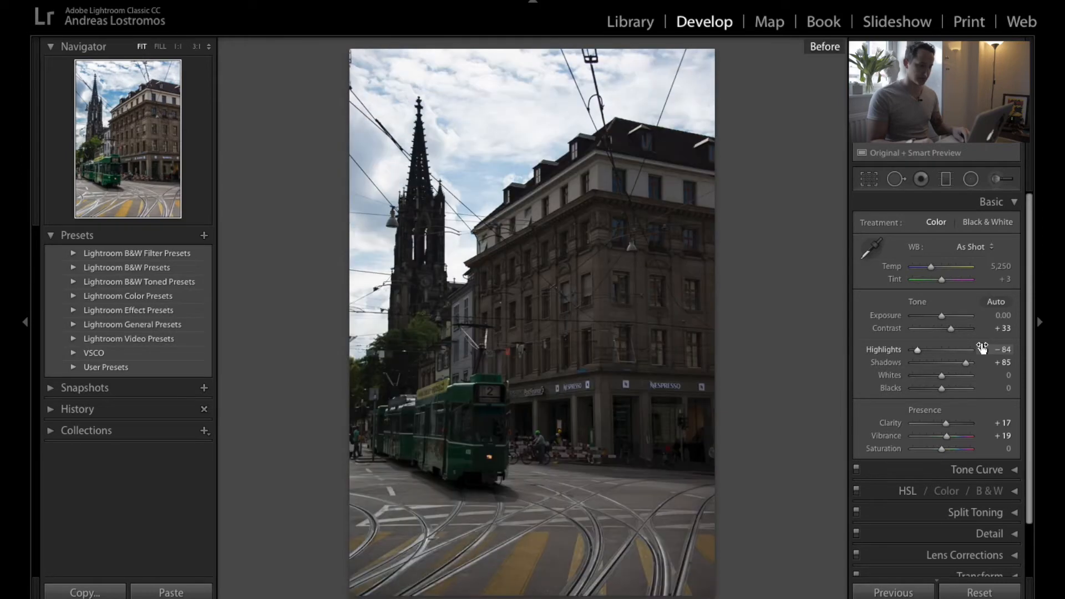
key(backslash)
key(backslash)
key(backslash)
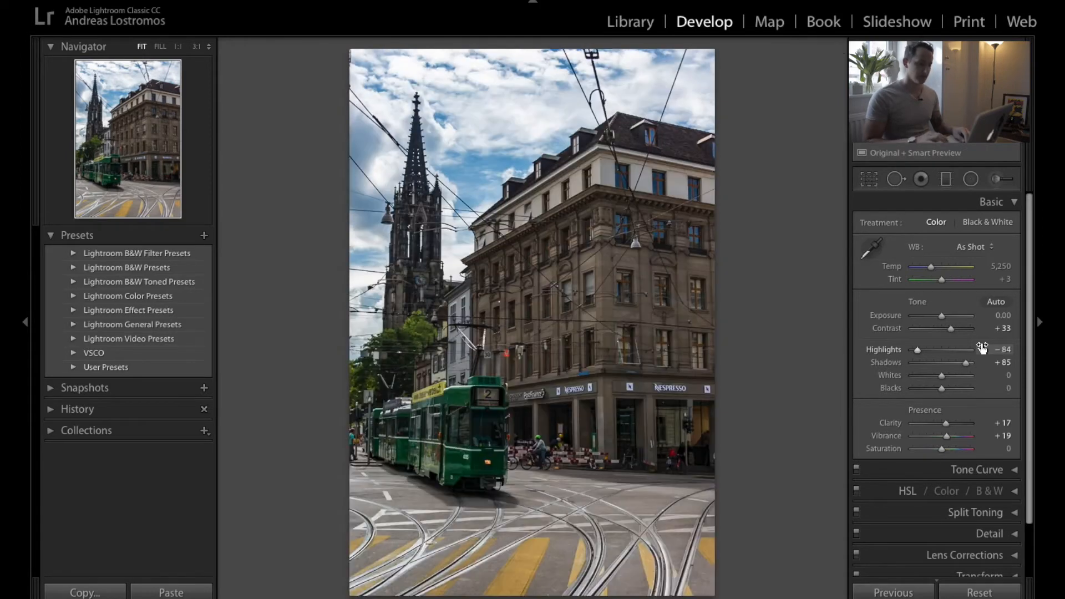
scroll(946, 369, down, 2)
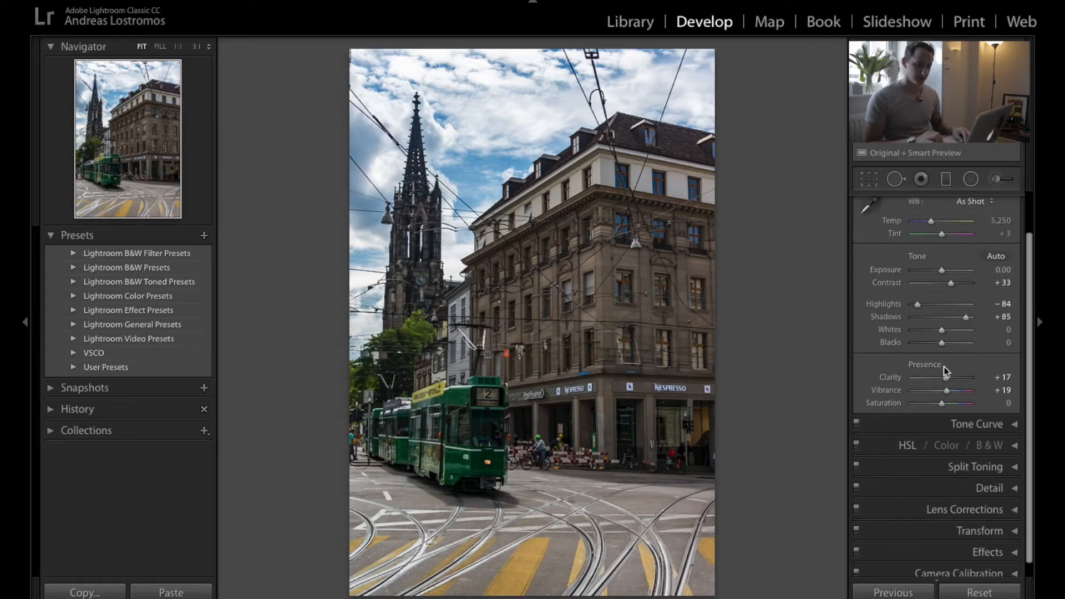
Shift the hue of the yellow road markings towards orange with the targeted HSL adjustment, setting Orange to -16 and Yellow to -65
scroll(967, 367, up, 1)
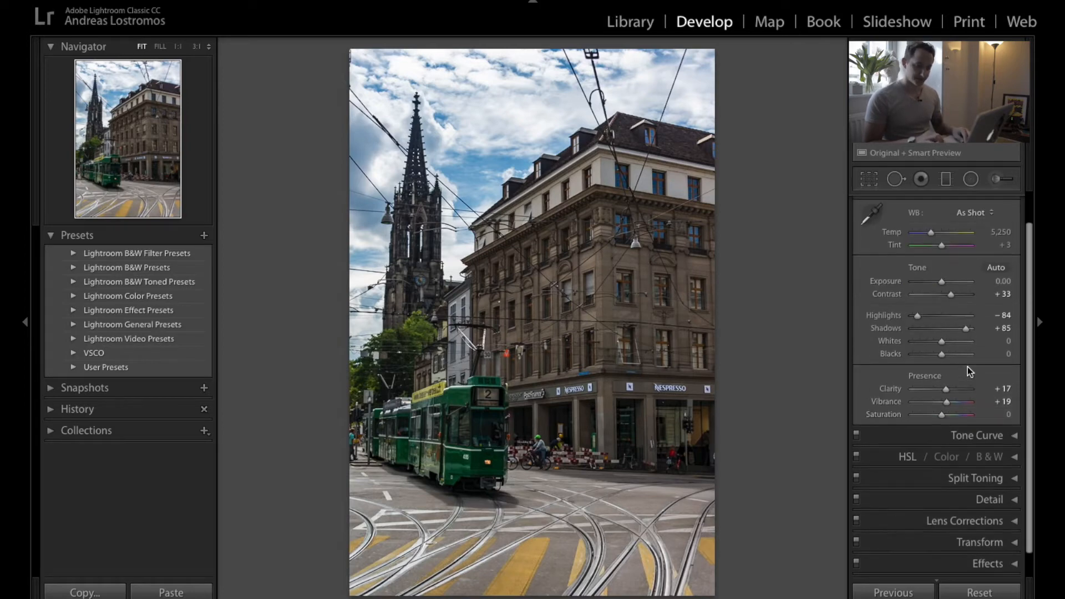
scroll(968, 368, down, 1)
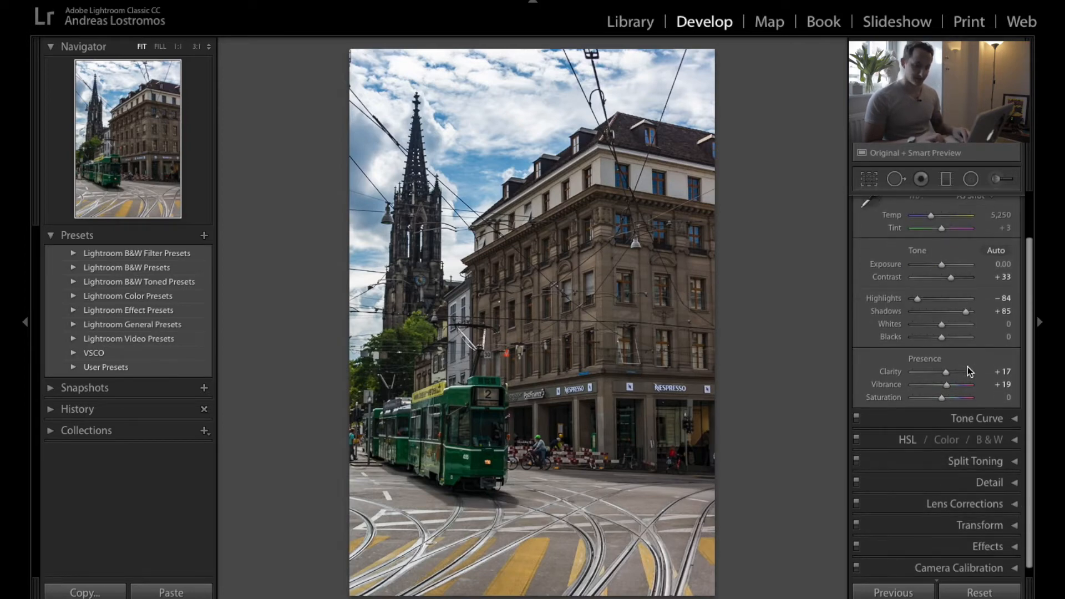
click(1014, 441)
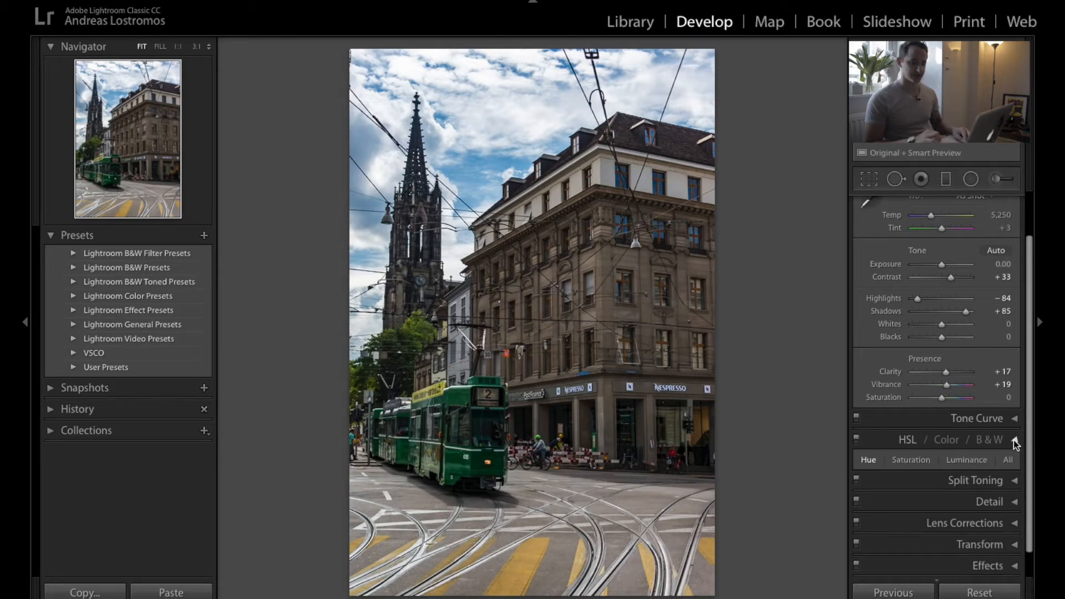
scroll(1014, 443, down, 6)
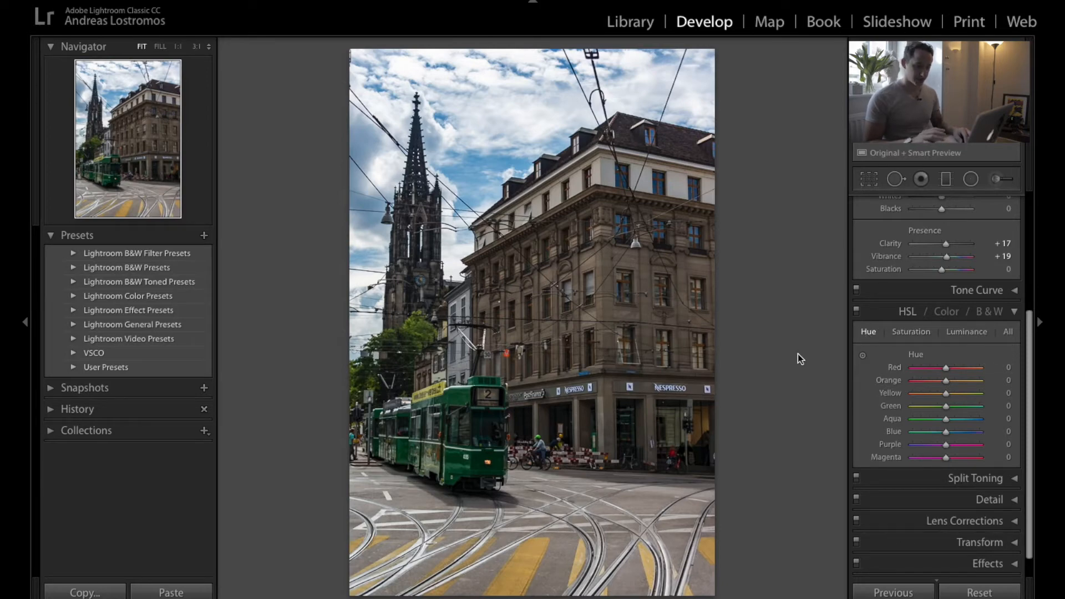
click(864, 357)
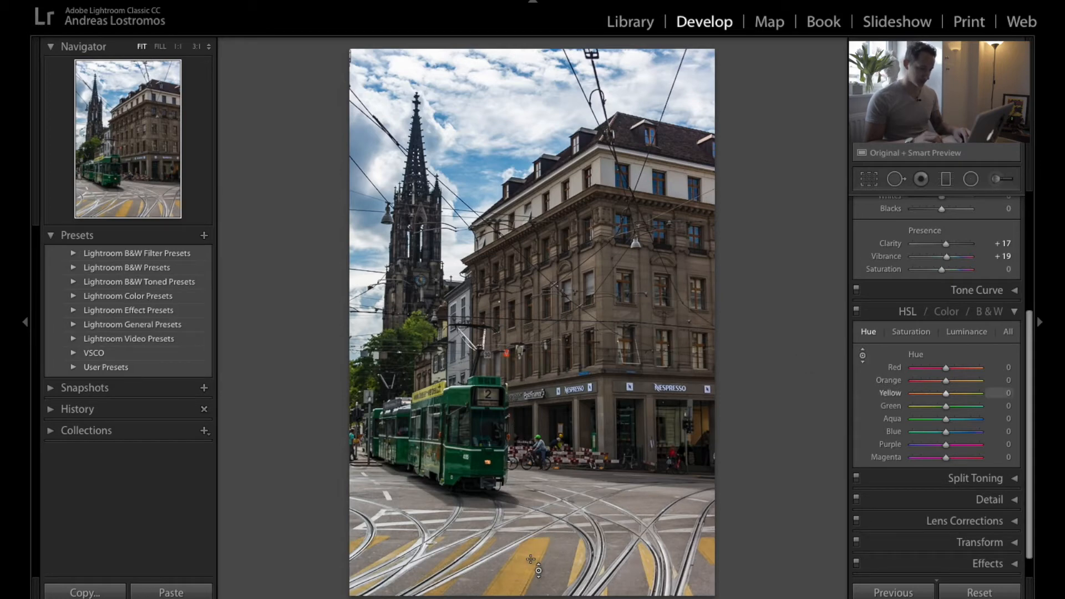
drag(531, 559, 529, 582)
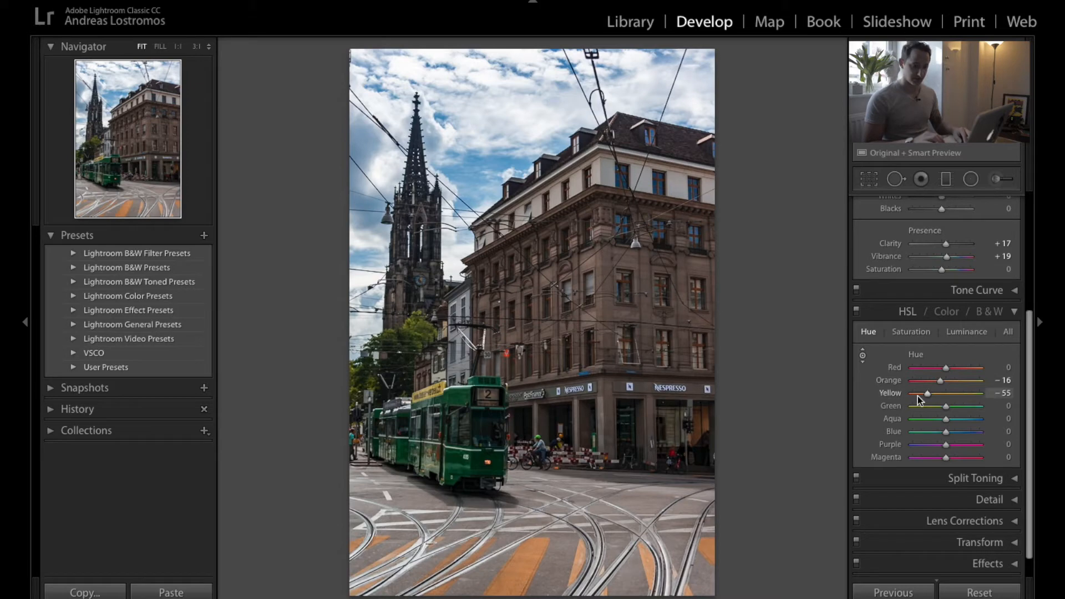
drag(924, 394, 923, 399)
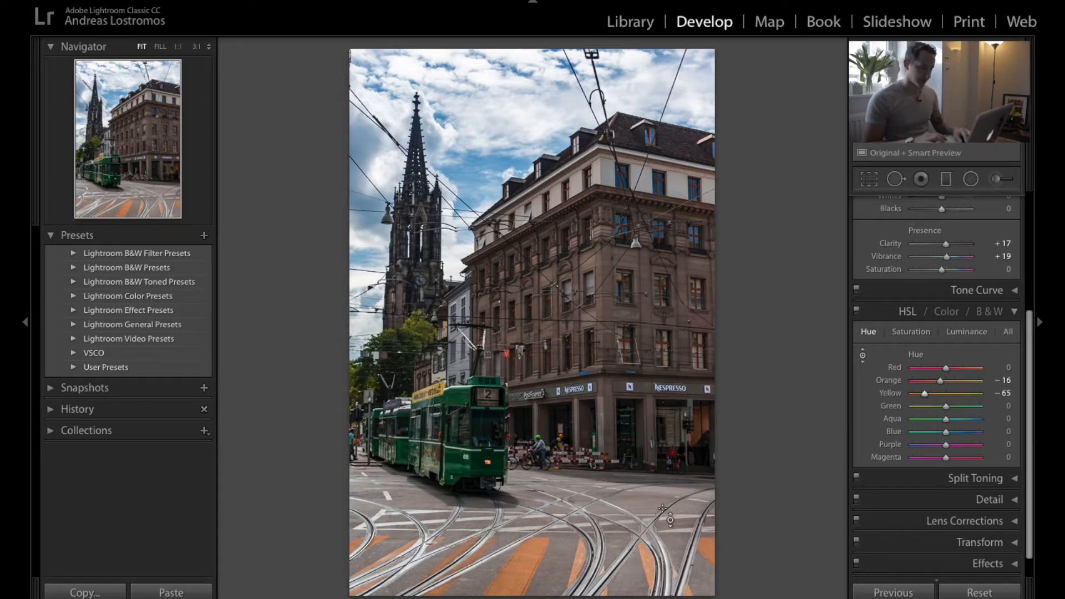
Adjust the road markings' HSL luminance to Orange +4 and Yellow +9, and their saturation to Orange +10 and Yellow +25
click(914, 333)
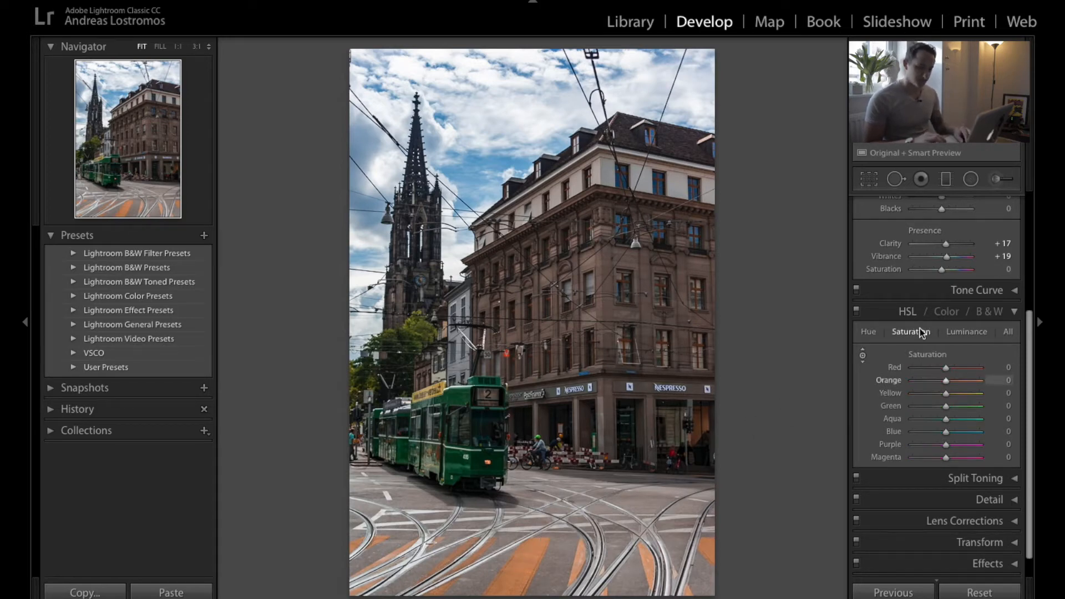
click(968, 333)
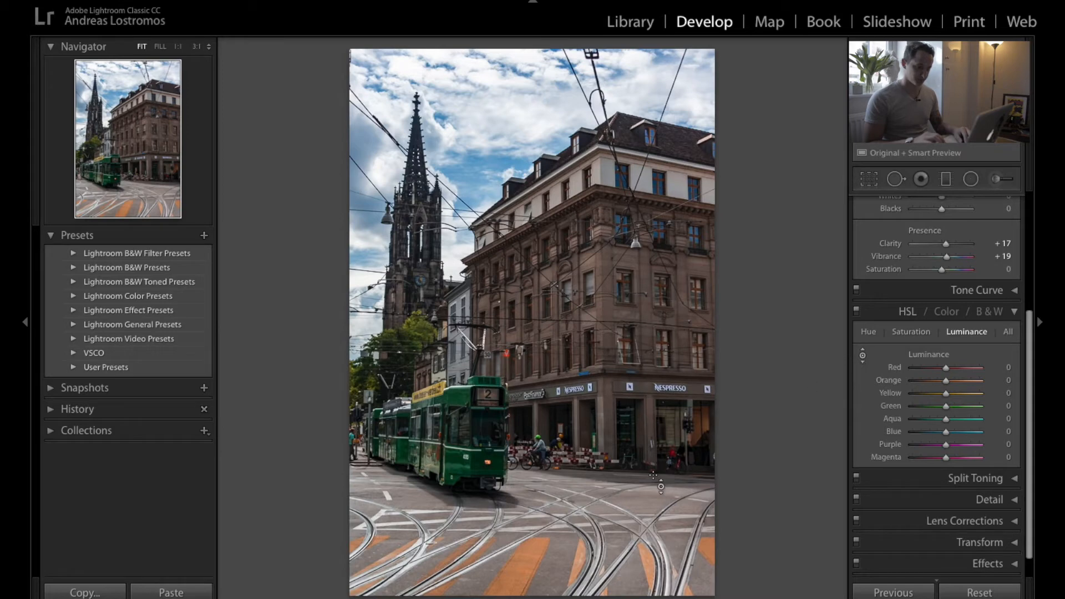
mouse_move(531, 570)
mouse_down()
mouse_move(530, 537)
mouse_move(530, 597)
mouse_move(530, 574)
mouse_up()
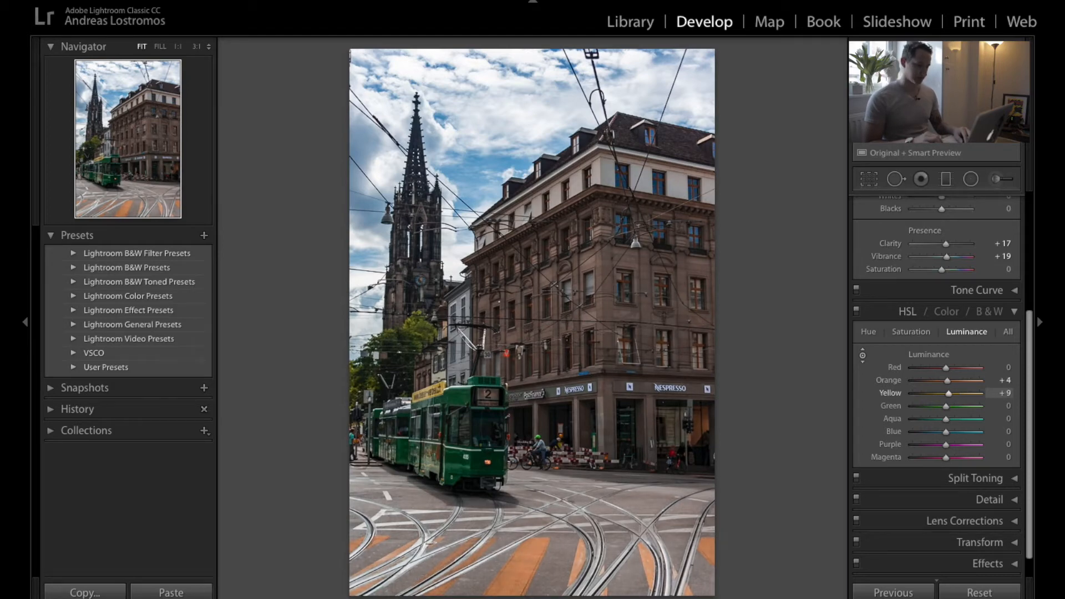
click(918, 329)
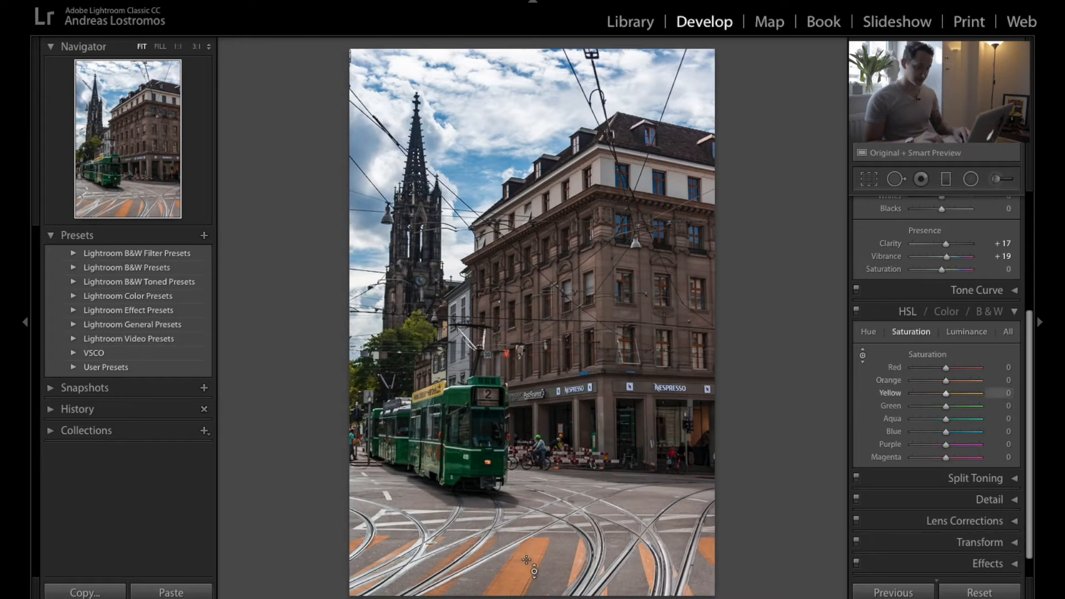
drag(526, 561, 527, 568)
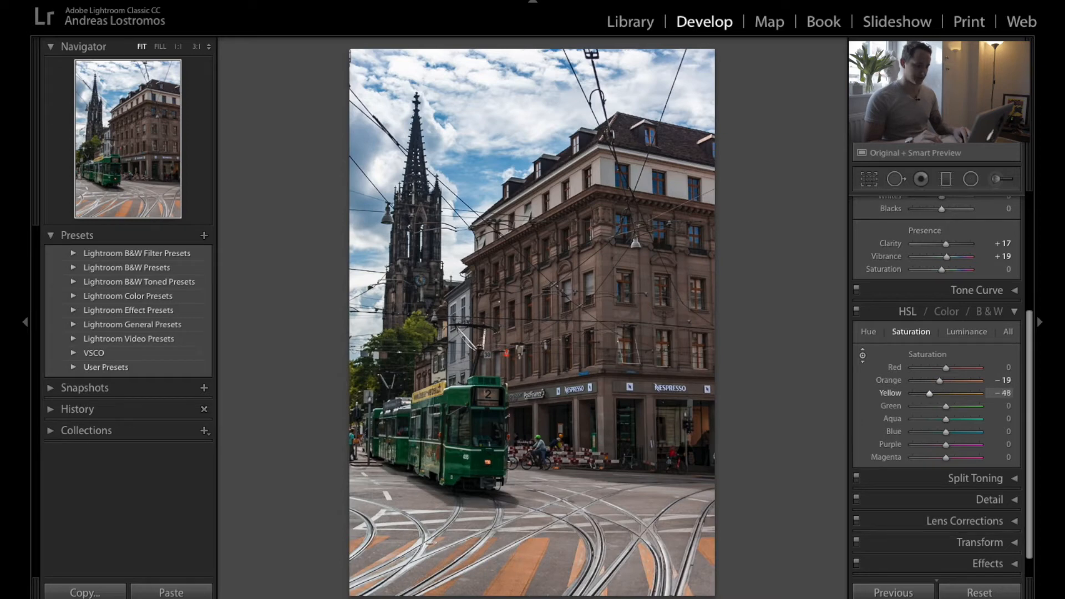
drag(526, 590, 527, 547)
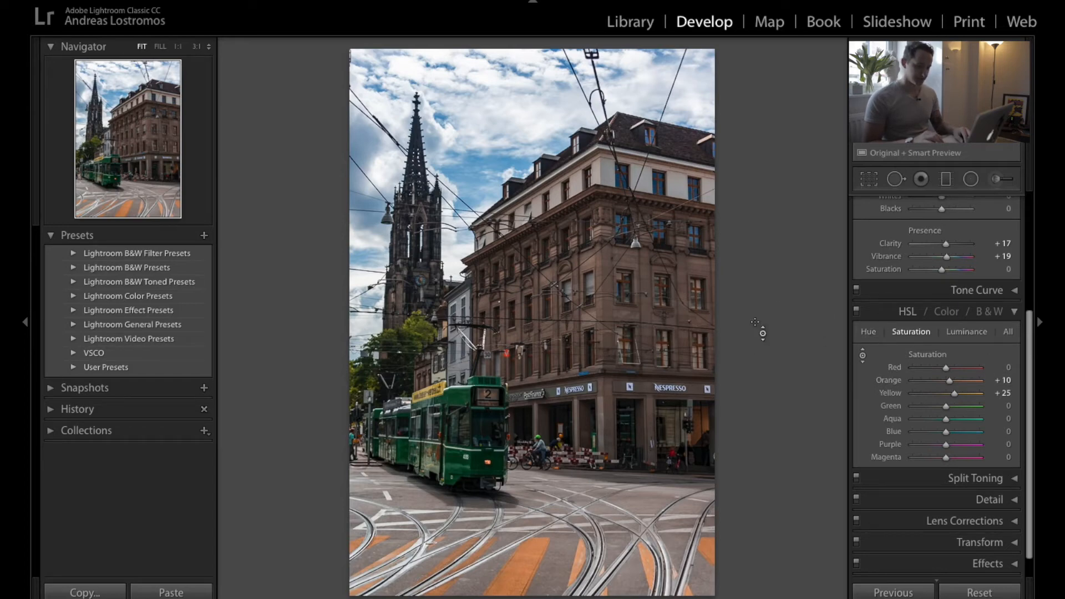
Mute and darken the green tram with HSL saturation at Green -61 and Aqua -47, and luminance at Green -19 and Aqua -11
drag(457, 398, 457, 469)
click(974, 333)
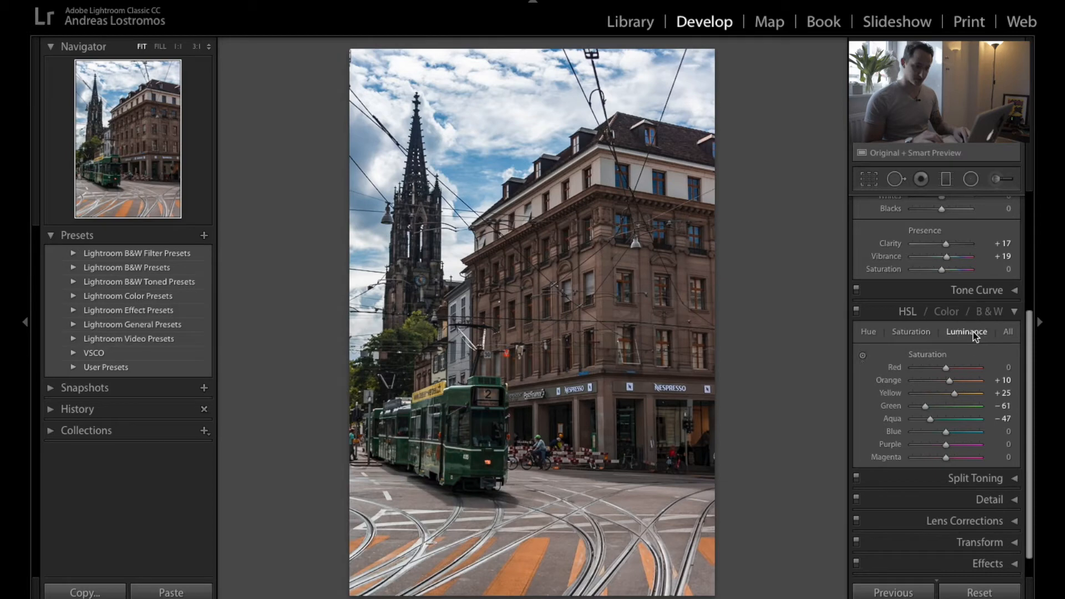
click(864, 357)
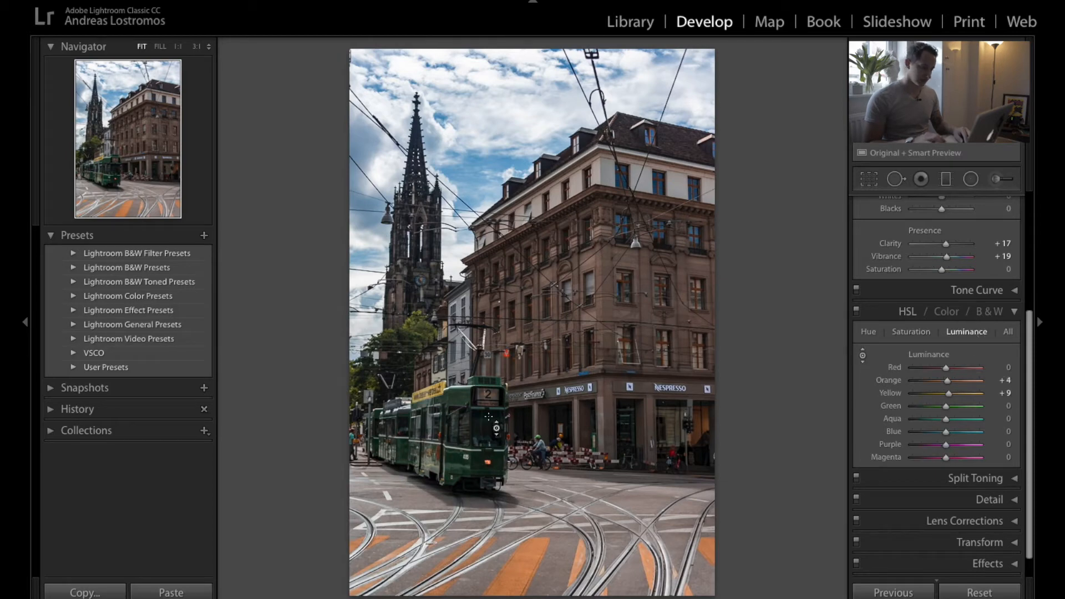
drag(465, 411, 465, 418)
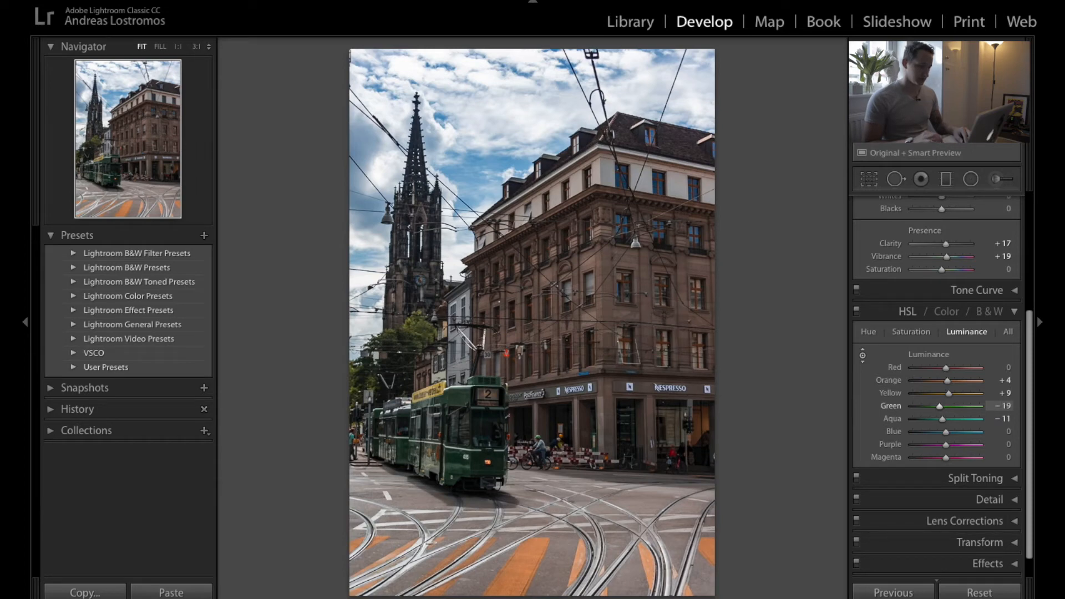
Set HSL luminance to Orange -39, Yellow -7, Aqua -16 and Blue -55, and hue to Green -29, Aqua +15, Blue +20 and Purple +18
drag(476, 174, 476, 238)
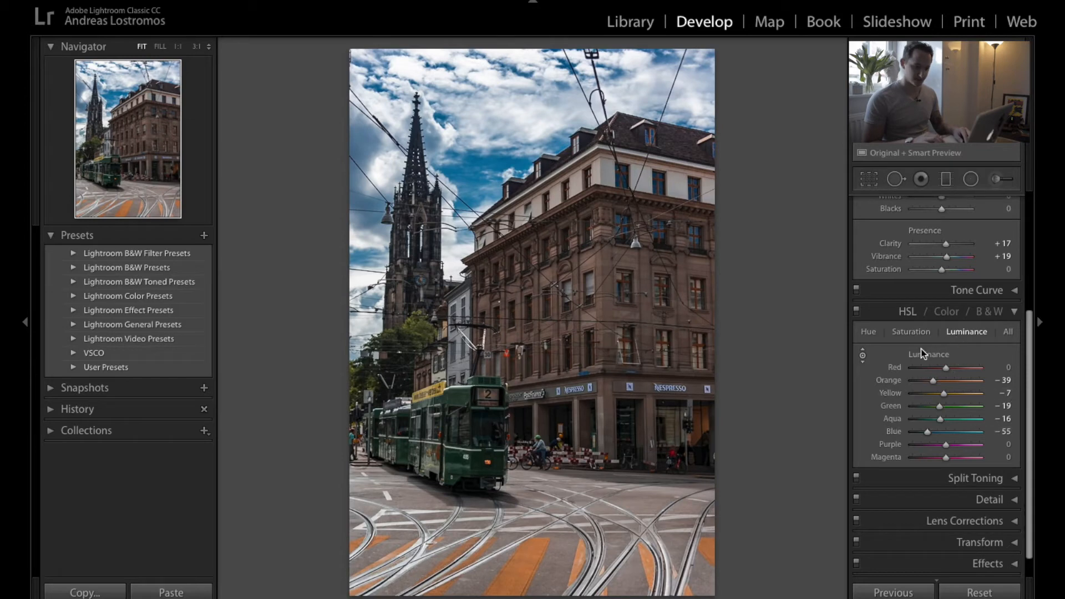
click(868, 331)
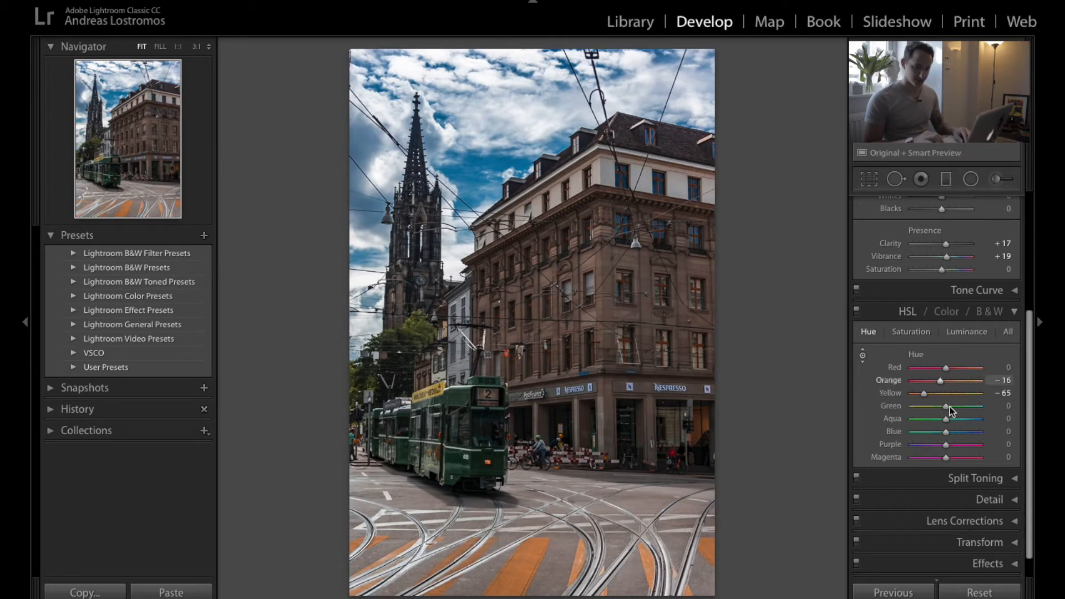
drag(950, 405, 951, 446)
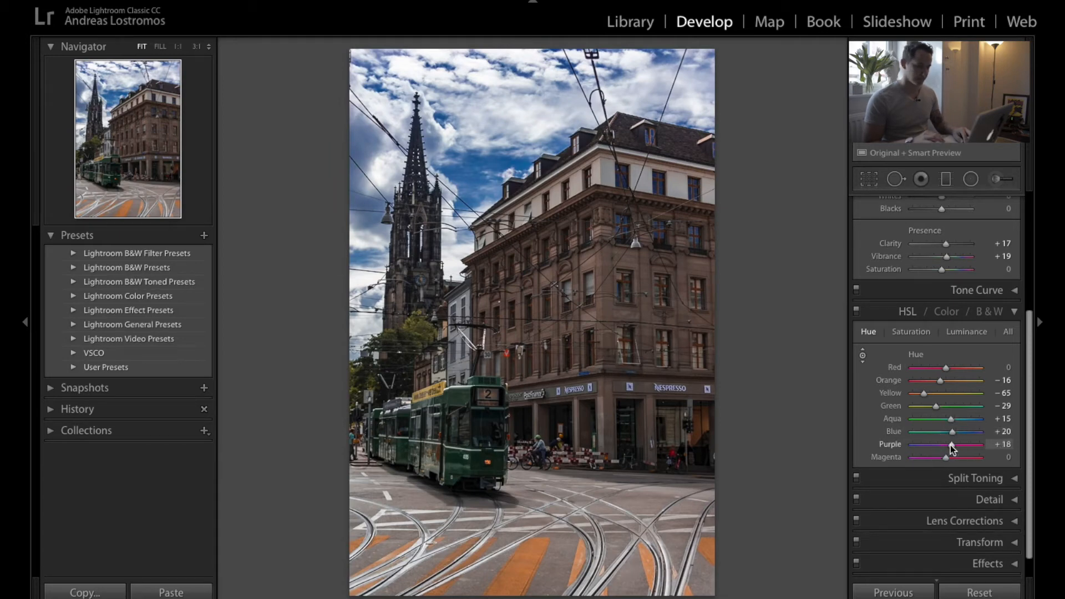
Compare the color-adjusted photo with the original by switching repeatedly between the before and after views
key(backslash)
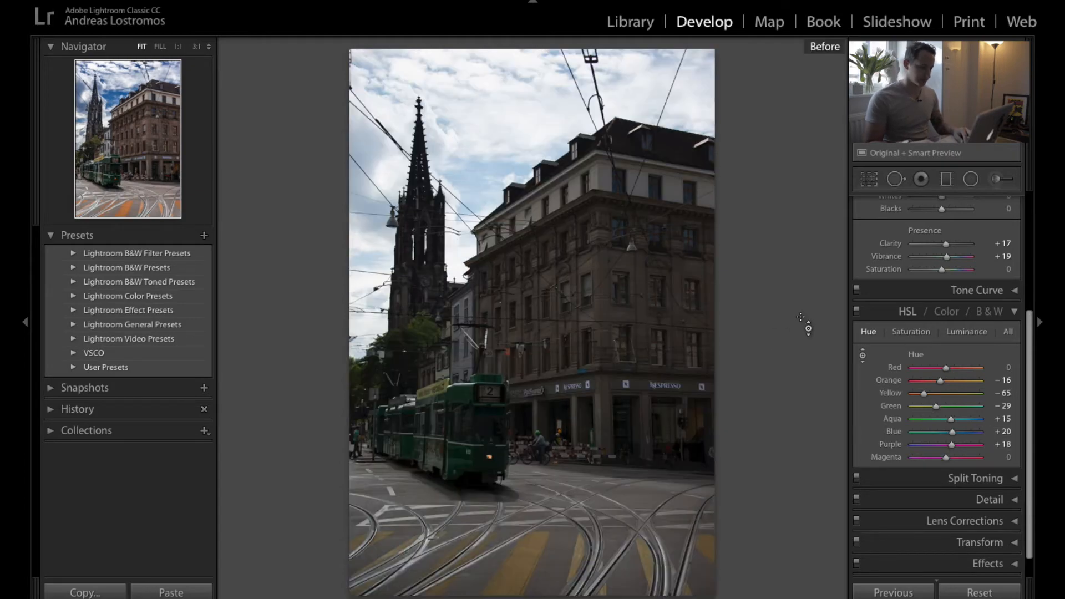
key(backslash)
key(backslash)
key(backslash)
key(backslash)
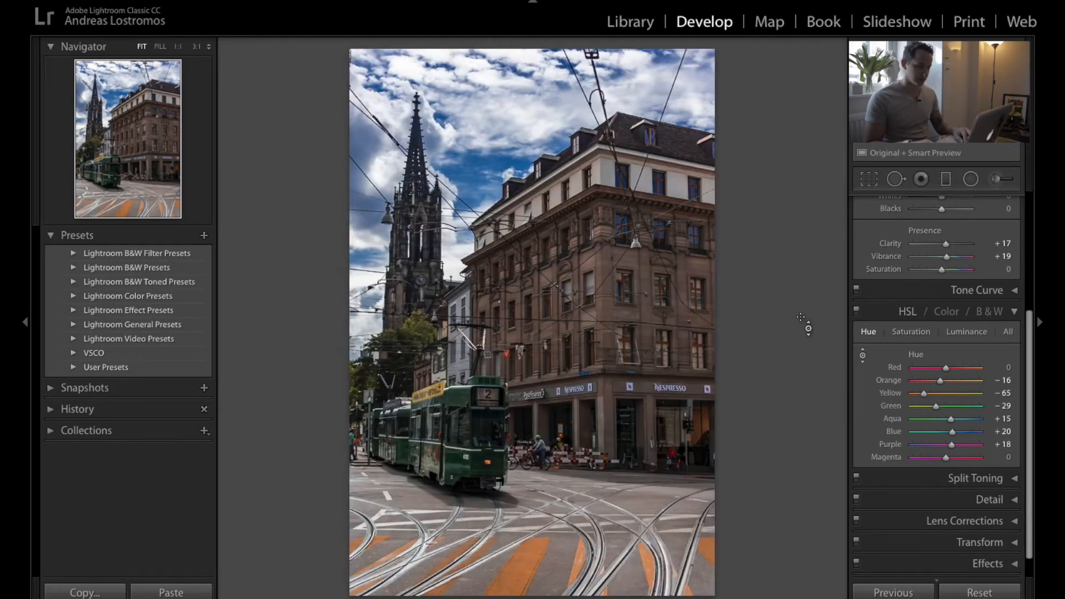
key(backslash)
key(backslash)
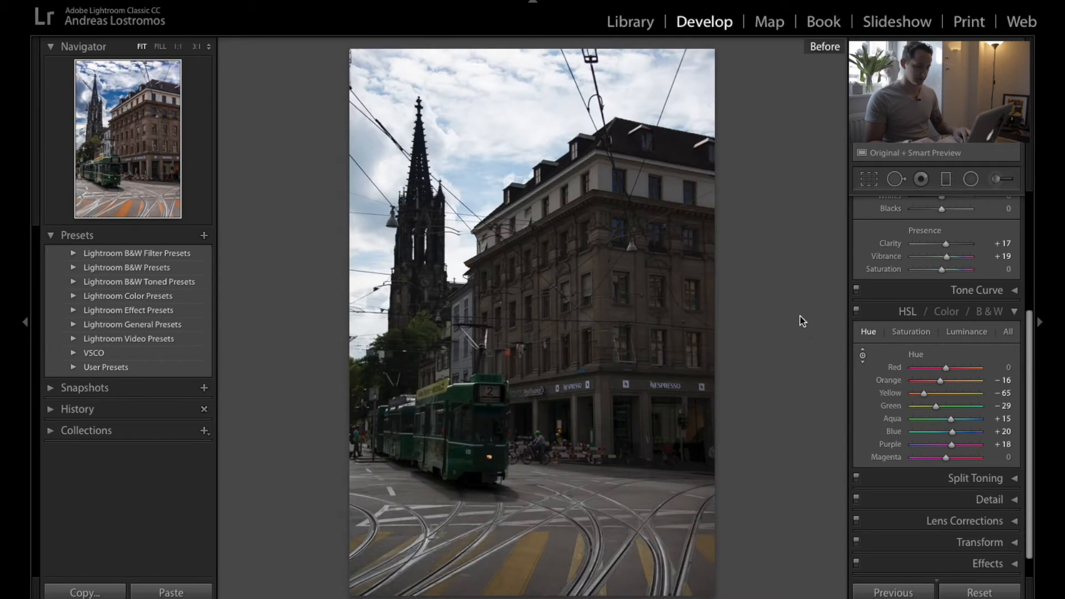
key(backslash)
Soften the basic tone adjustments by setting Contrast to +27, Highlights to -68 and Shadows to +75
scroll(946, 443, up, 2)
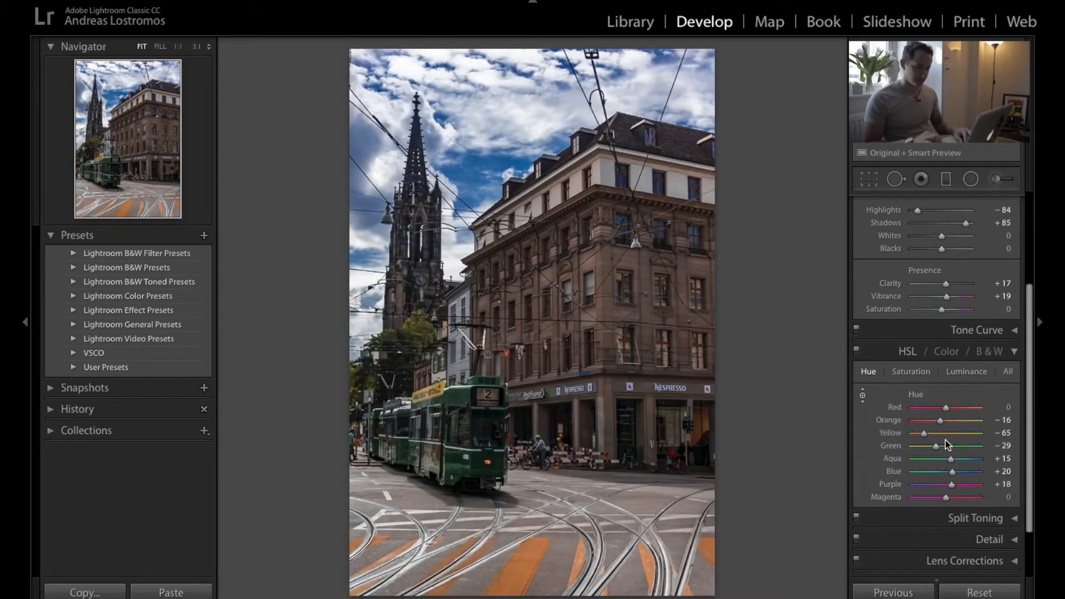
scroll(946, 443, up, 3)
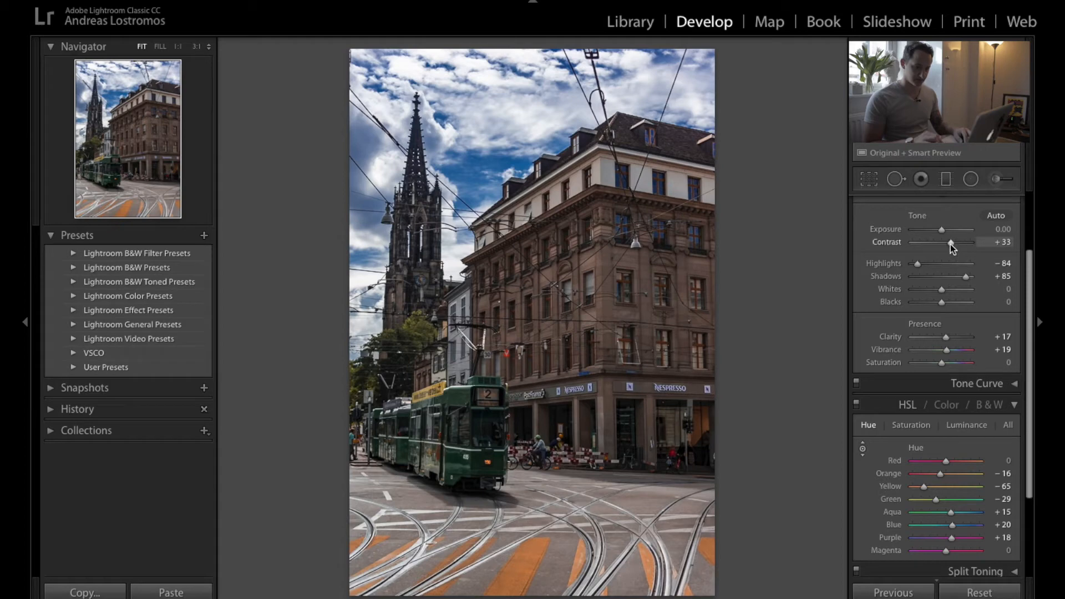
drag(953, 248, 964, 277)
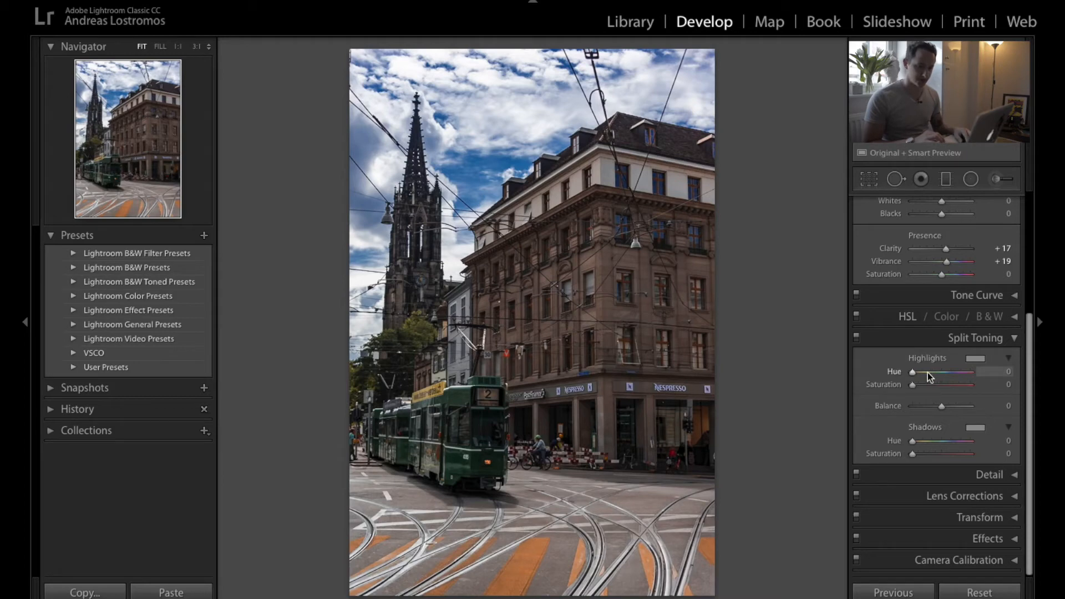
Tint the highlights with split toning, trying a teal hue before settling on Hue 258 and Saturation 8
mouse_move(914, 373)
mouse_down()
mouse_move(945, 378)
mouse_move(924, 386)
mouse_up()
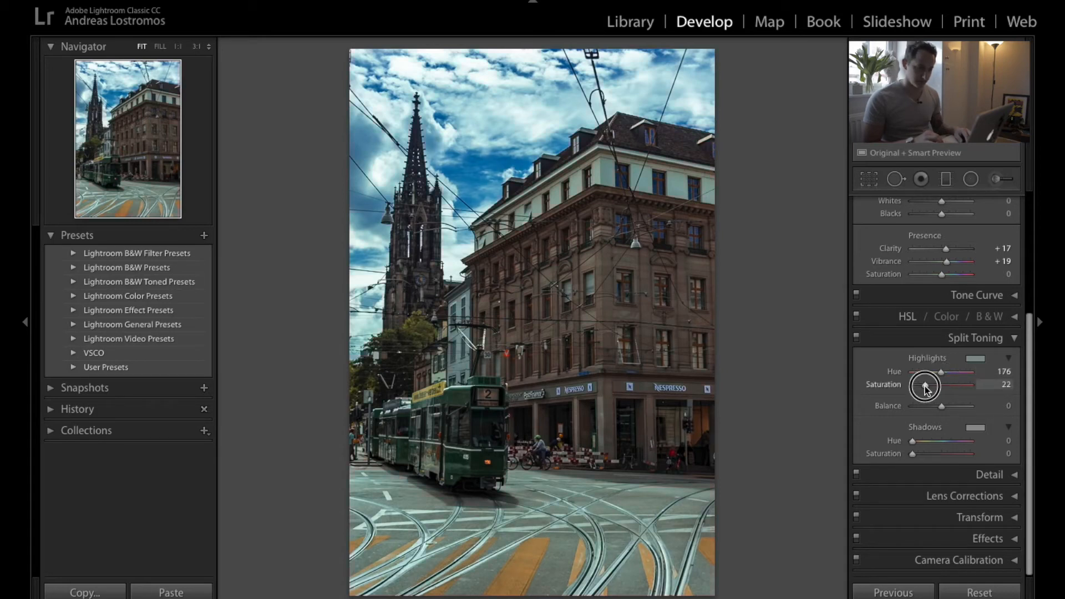
drag(941, 373, 921, 385)
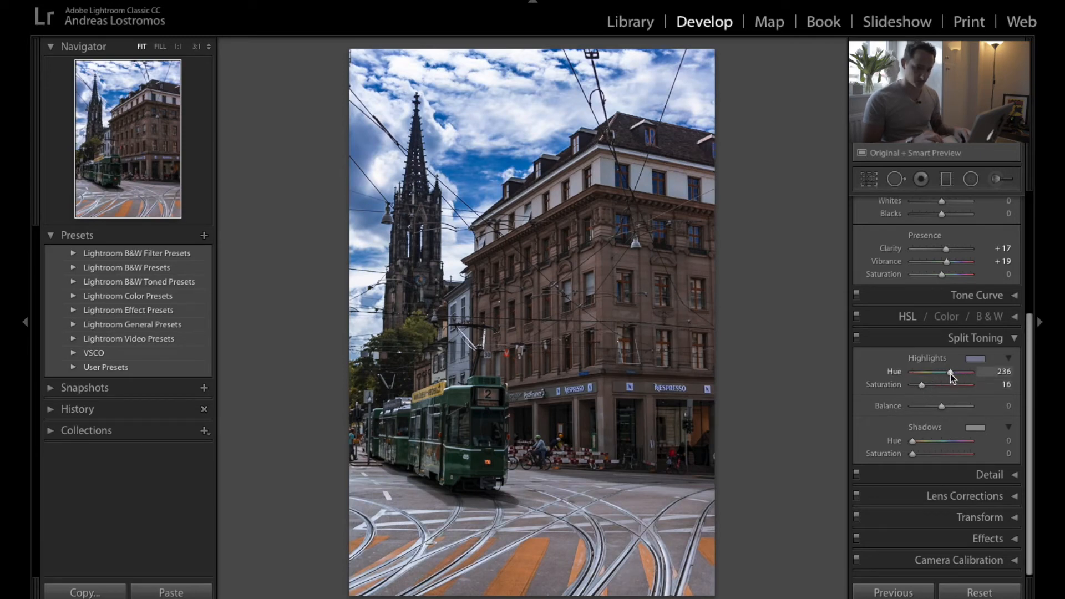
mouse_move(920, 385)
mouse_down()
mouse_move(1003, 399)
mouse_move(893, 400)
mouse_move(940, 409)
mouse_move(924, 389)
mouse_move(957, 375)
mouse_move(915, 388)
mouse_up()
Tint the shadows with split toning at Hue 298 and Saturation 8, and set the Balance to +46
drag(913, 445, 960, 447)
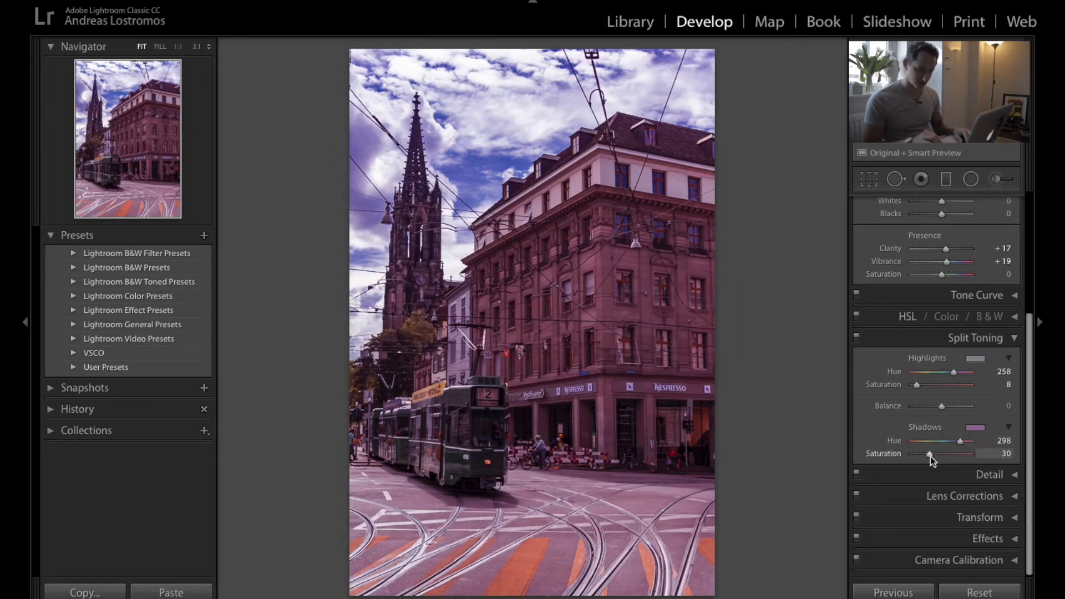
drag(930, 459, 919, 456)
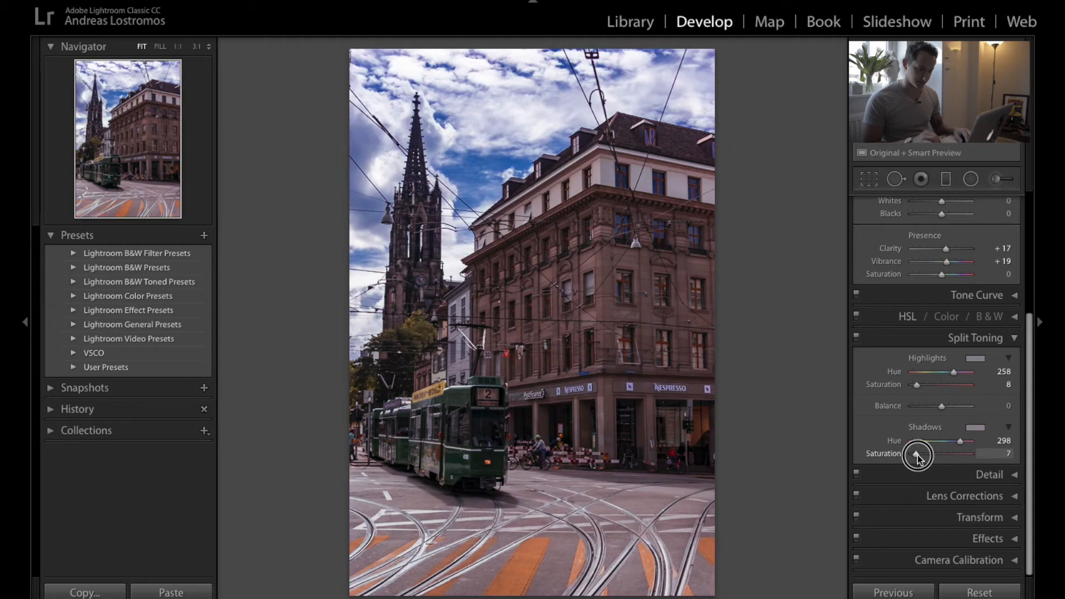
mouse_move(942, 408)
mouse_down()
mouse_move(960, 414)
mouse_move(916, 418)
mouse_move(954, 420)
mouse_up()
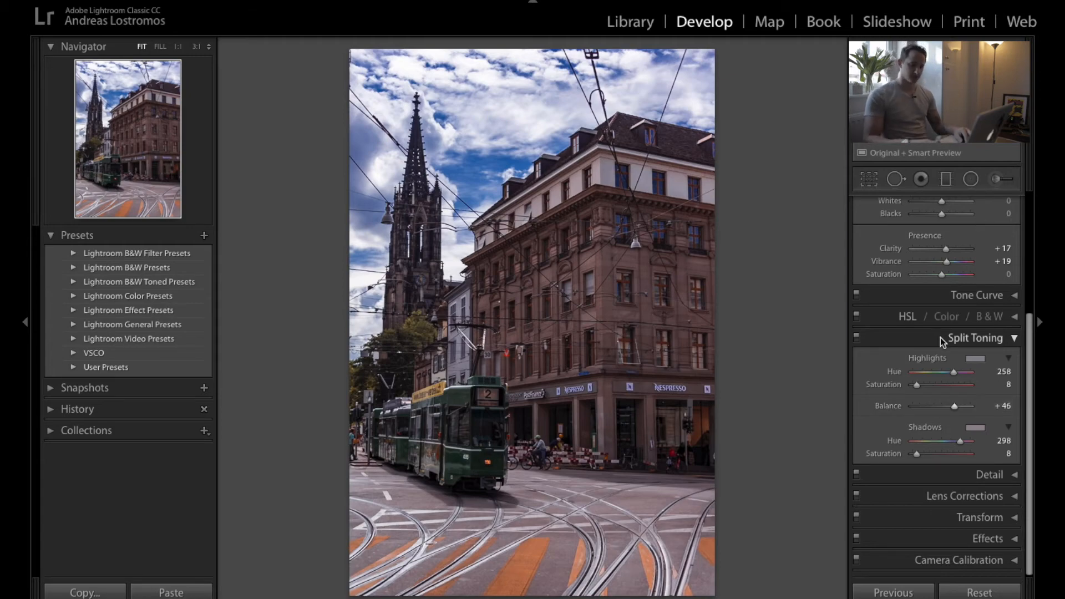
Compare the split-toned photo with the original in the before and after views
key(backslash)
key(backslash)
key(backslash)
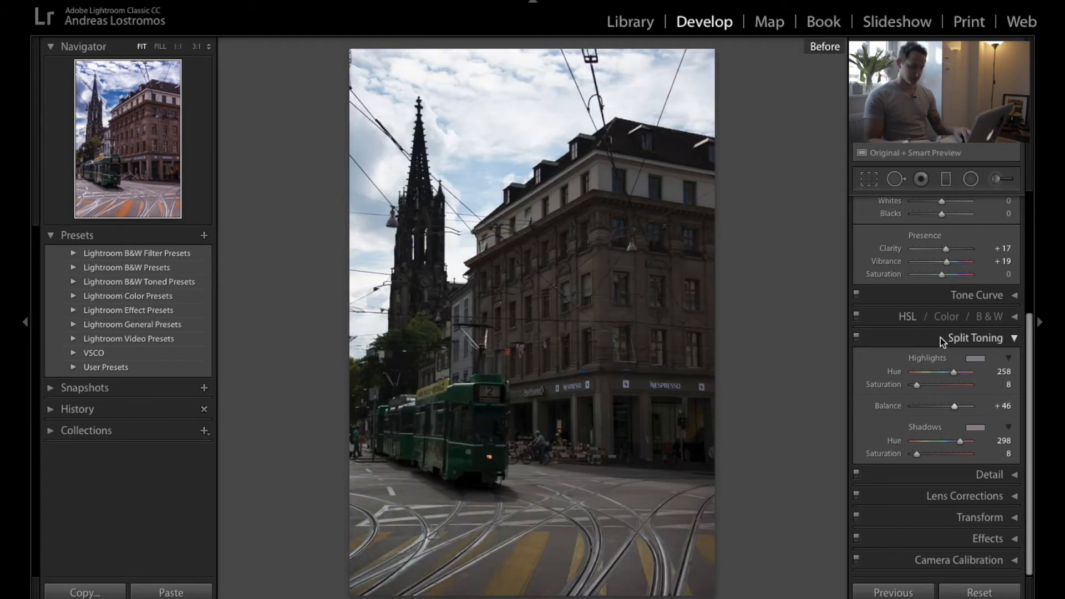
key(backslash)
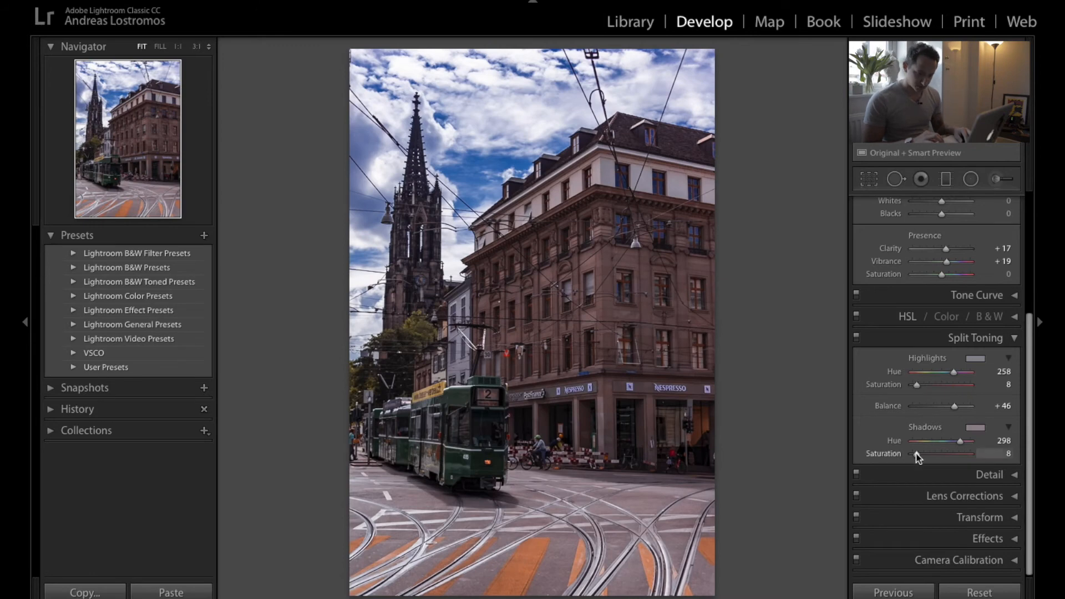
Set the split toning Balance to +25, fine-tune the shadows saturation slightly, and collapse the Split Toning settings
click(954, 409)
drag(954, 409, 949, 408)
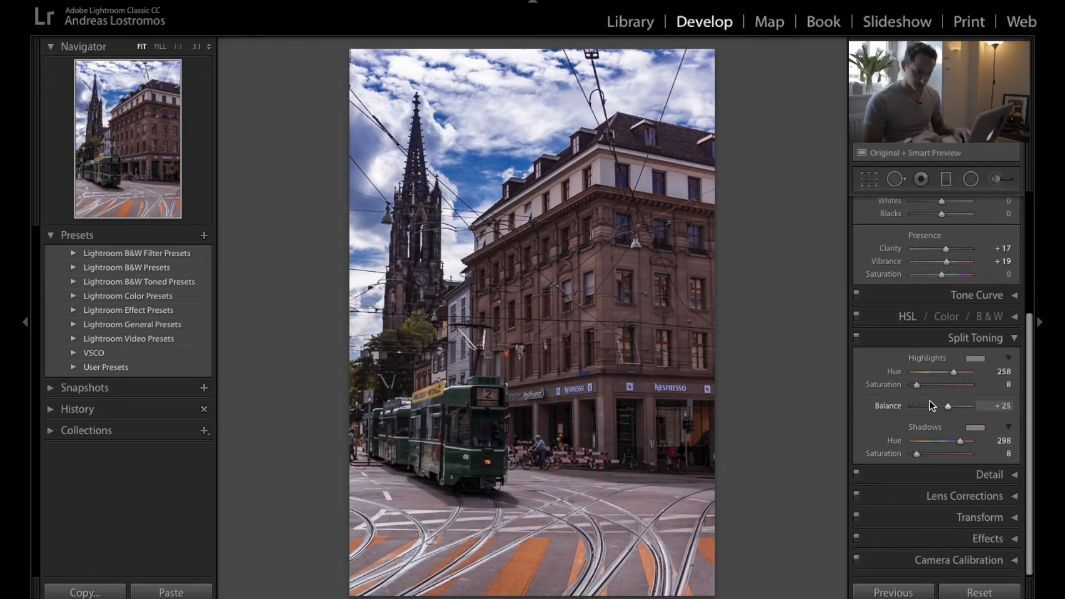
click(917, 458)
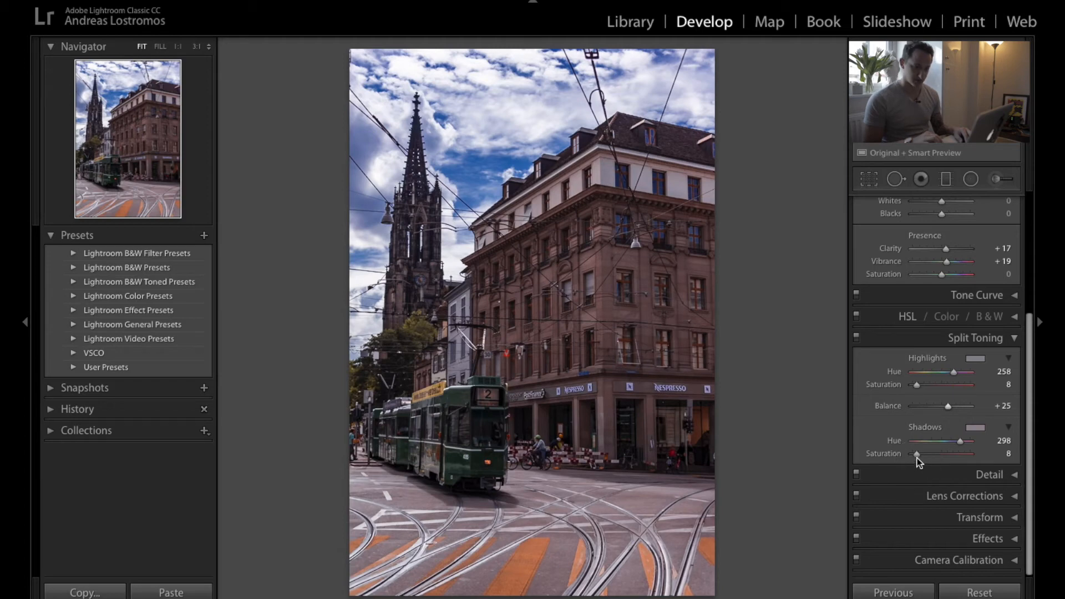
drag(917, 457, 915, 459)
click(993, 338)
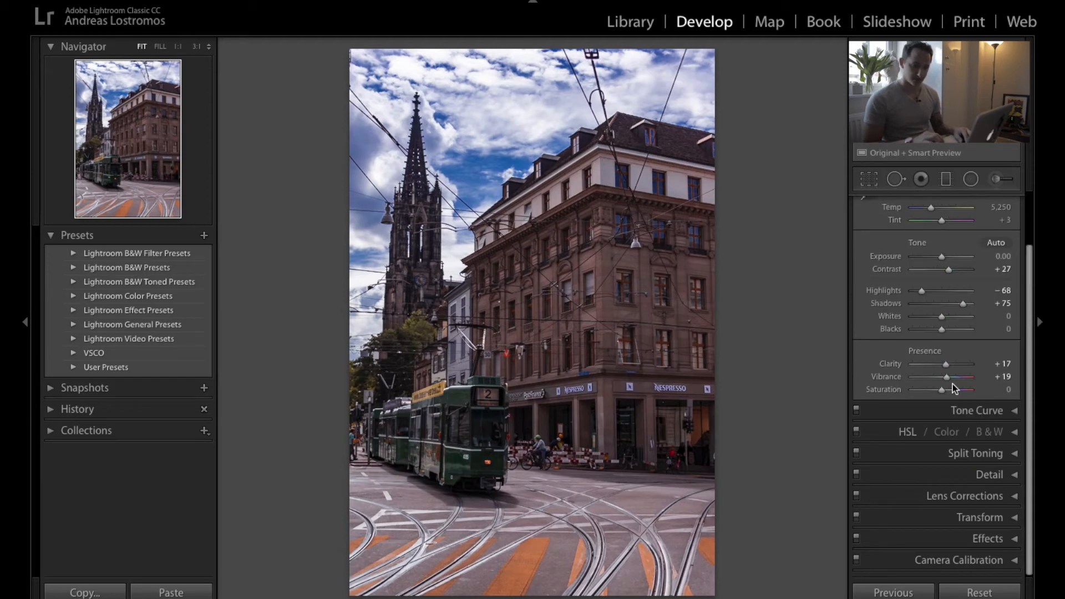
Raise the black point of the RGB point curve to 0.0 / 6.3 %, and collapse the Tone Curve settings
click(1005, 411)
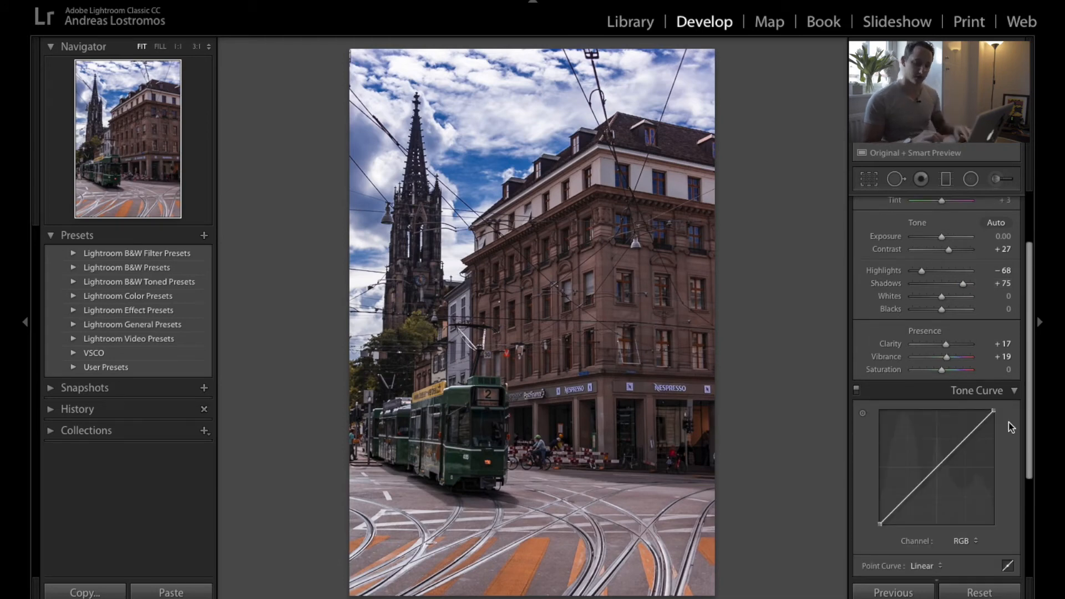
scroll(1011, 427, down, 3)
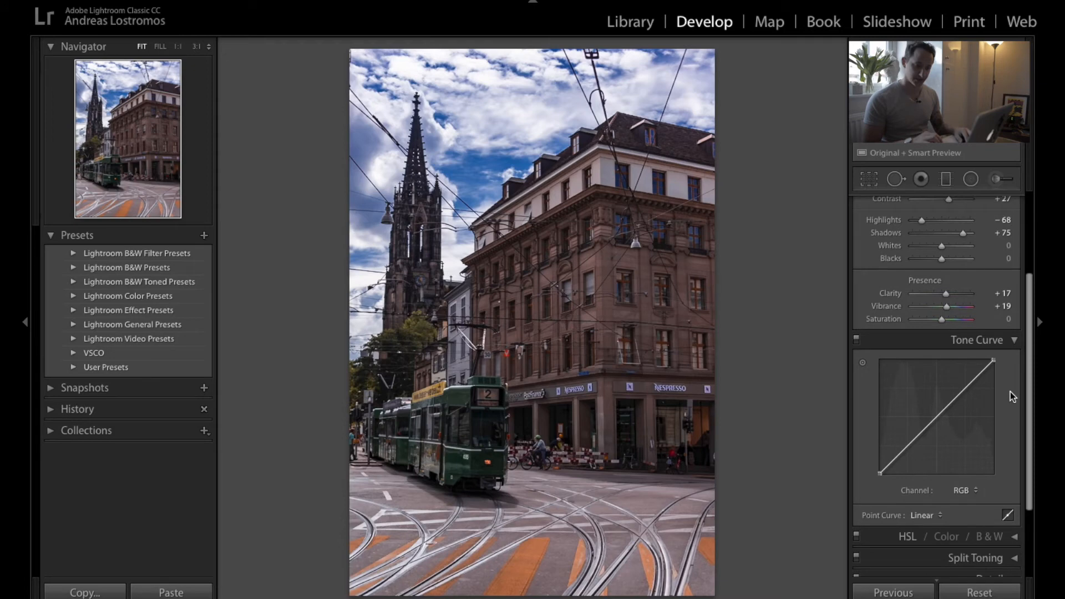
scroll(910, 435, down, 3)
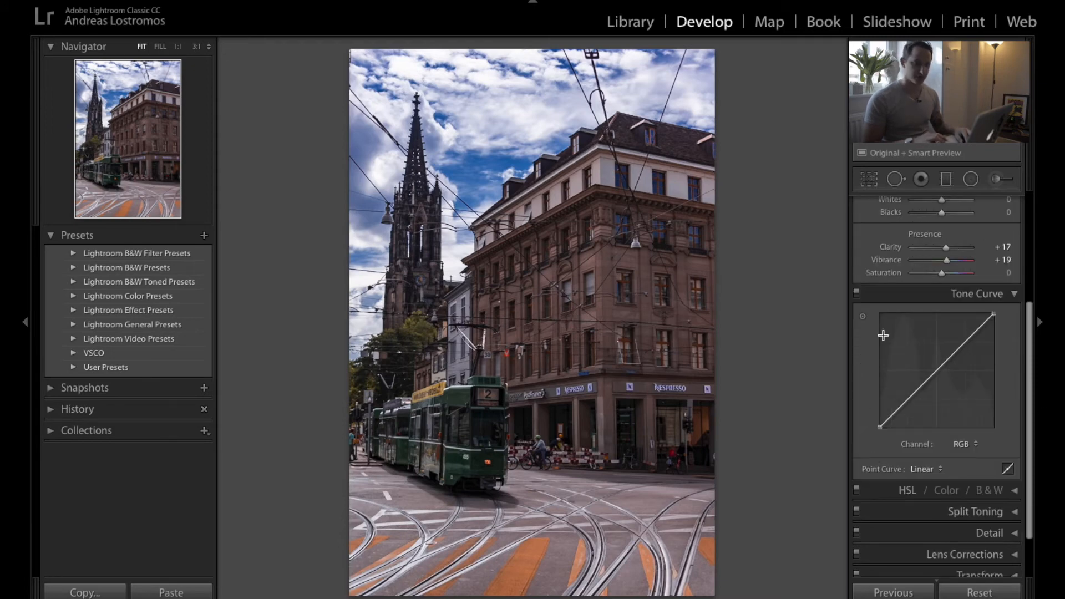
click(1008, 470)
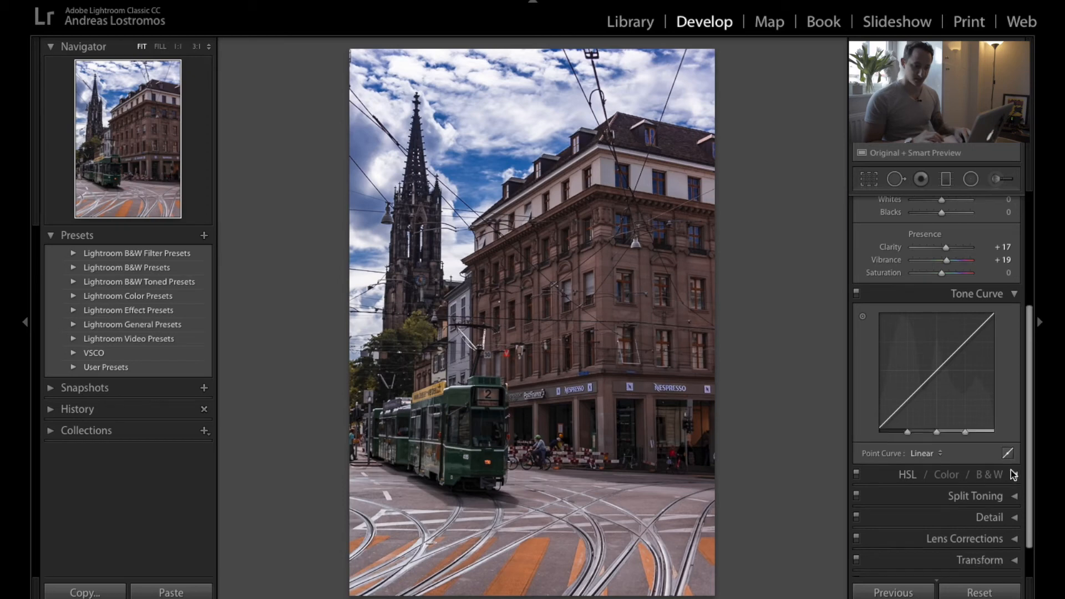
scroll(961, 458, down, 1)
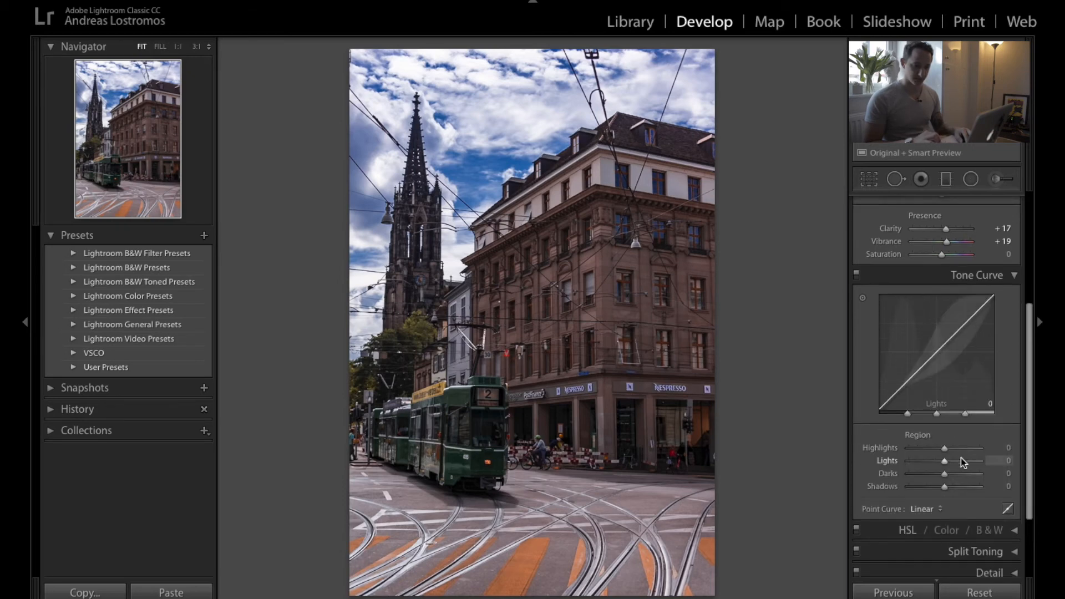
click(1008, 506)
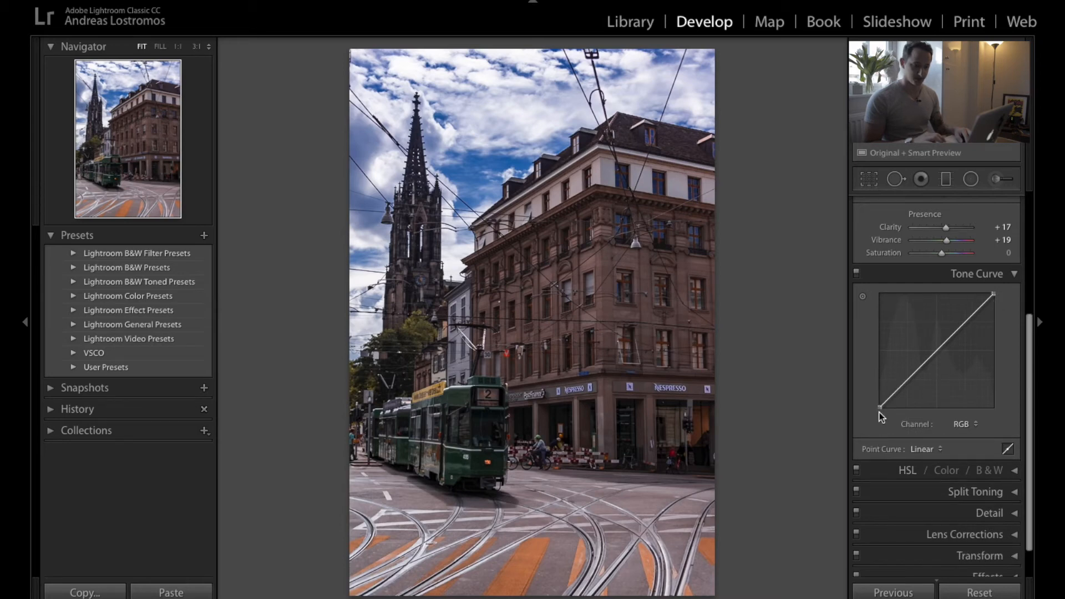
mouse_move(879, 409)
mouse_down()
mouse_move(863, 377)
mouse_move(859, 403)
mouse_up()
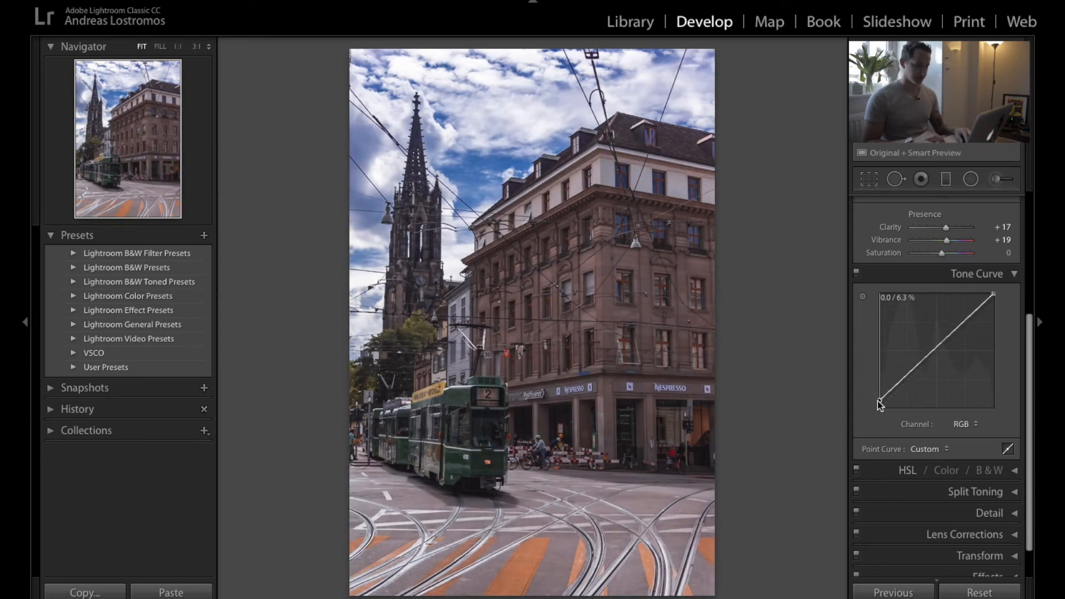
scroll(877, 400, up, 2)
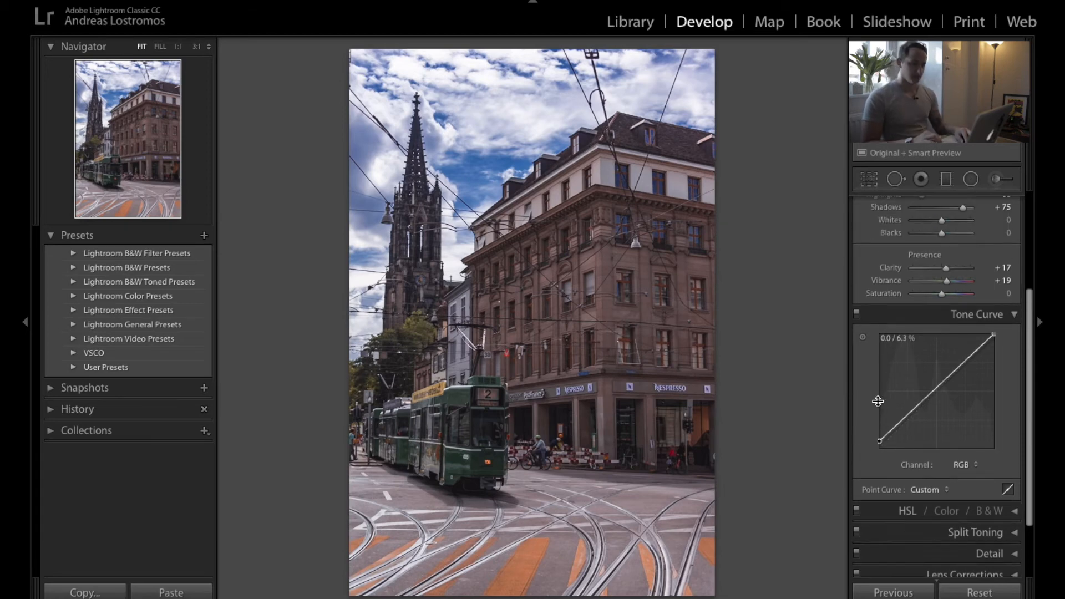
click(1013, 323)
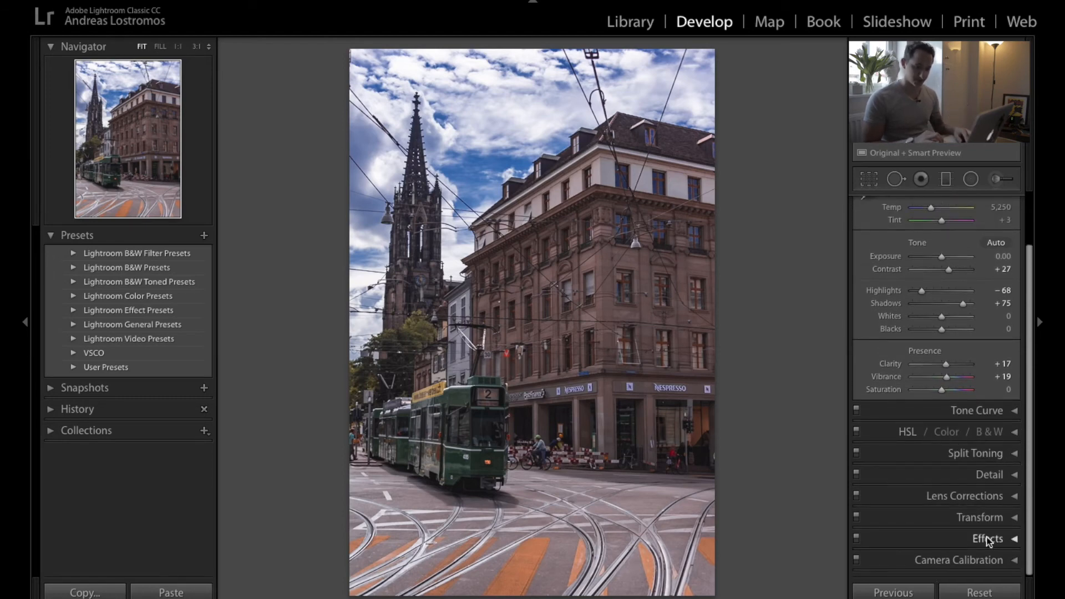
Darken the edges of the tram photo with a post-crop vignette Amount of -16
click(988, 539)
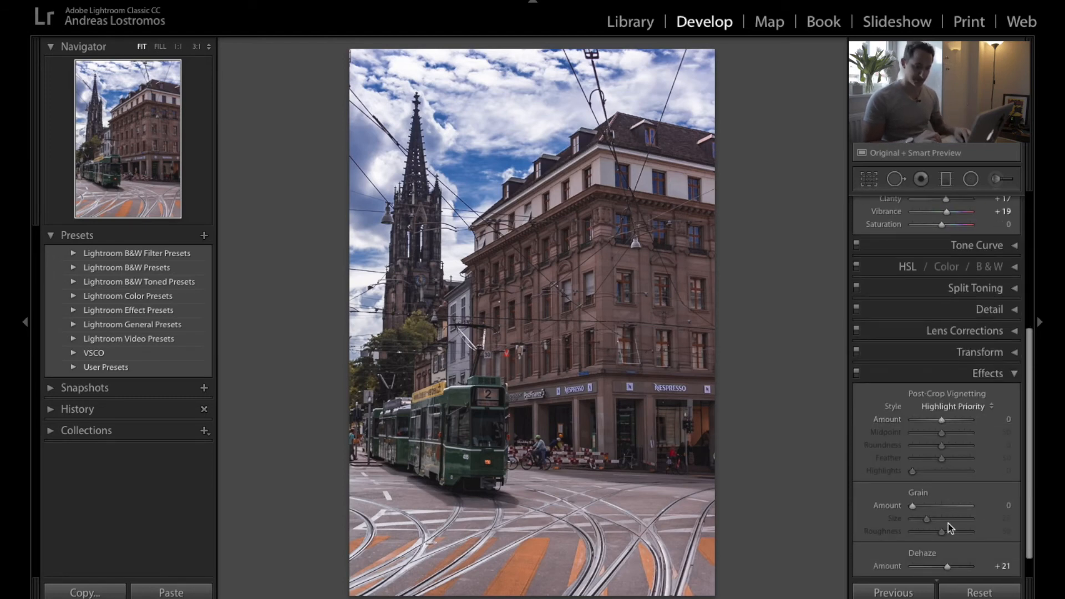
scroll(947, 525, down, 3)
scroll(948, 525, up, 1)
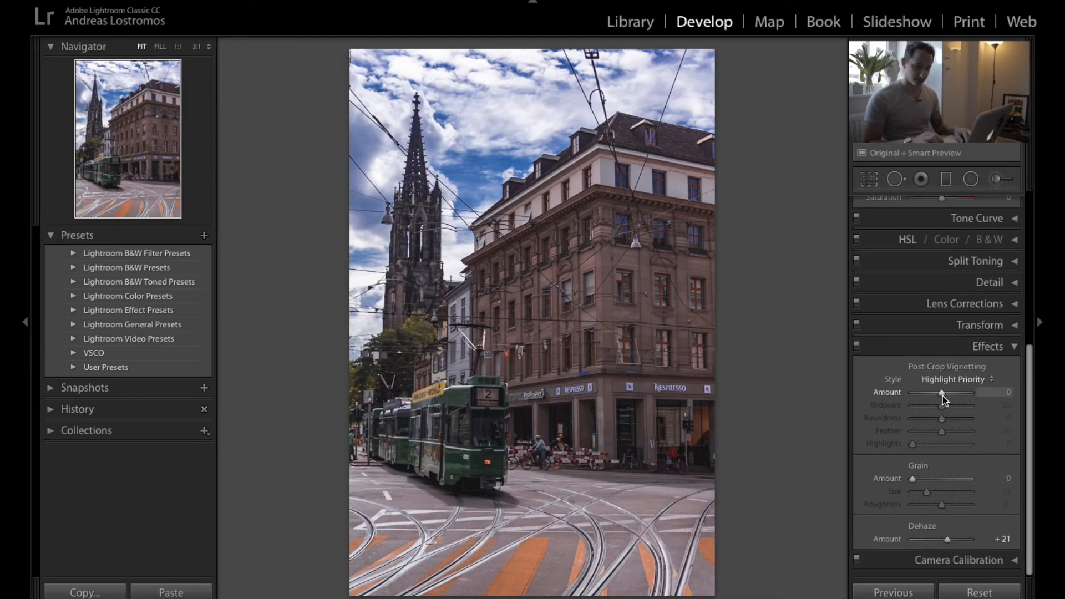
drag(942, 396, 939, 399)
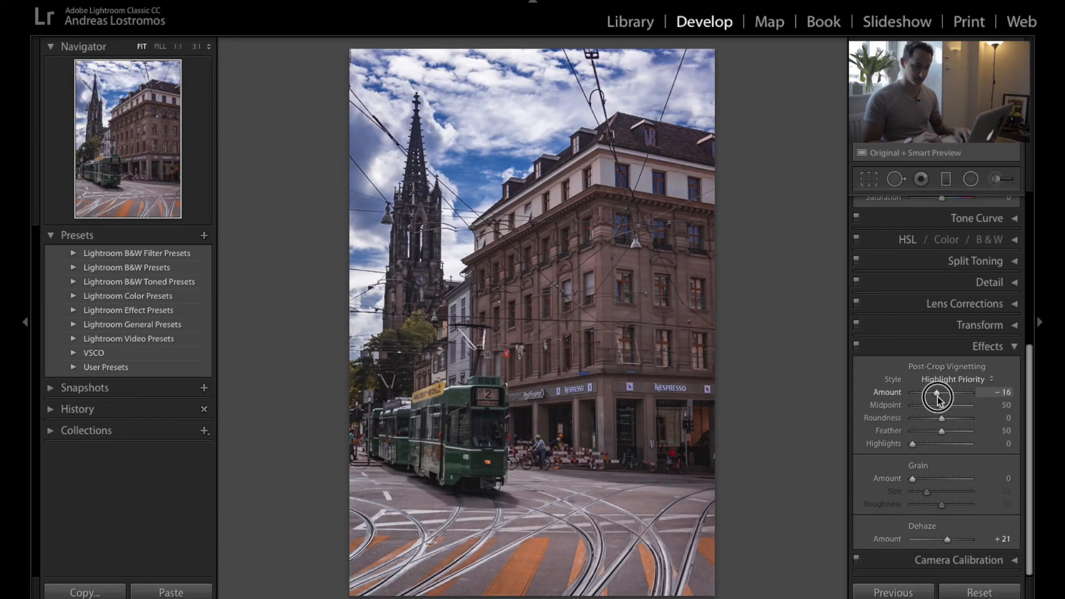
scroll(993, 327, up, 5)
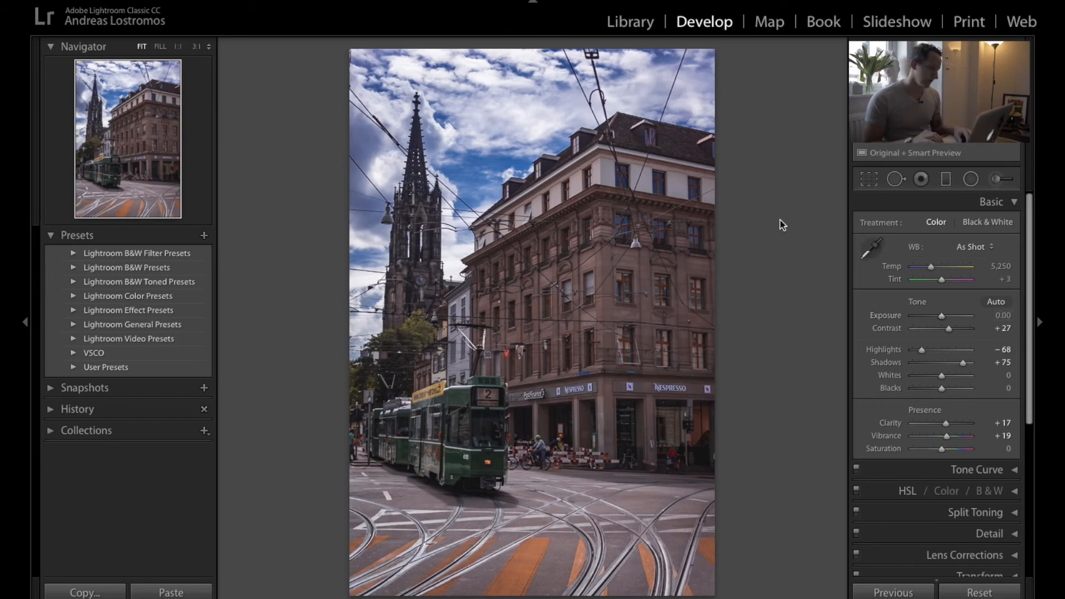
Save the current develop settings as a new preset named PresetTutorial in the User Presets folder
click(203, 237)
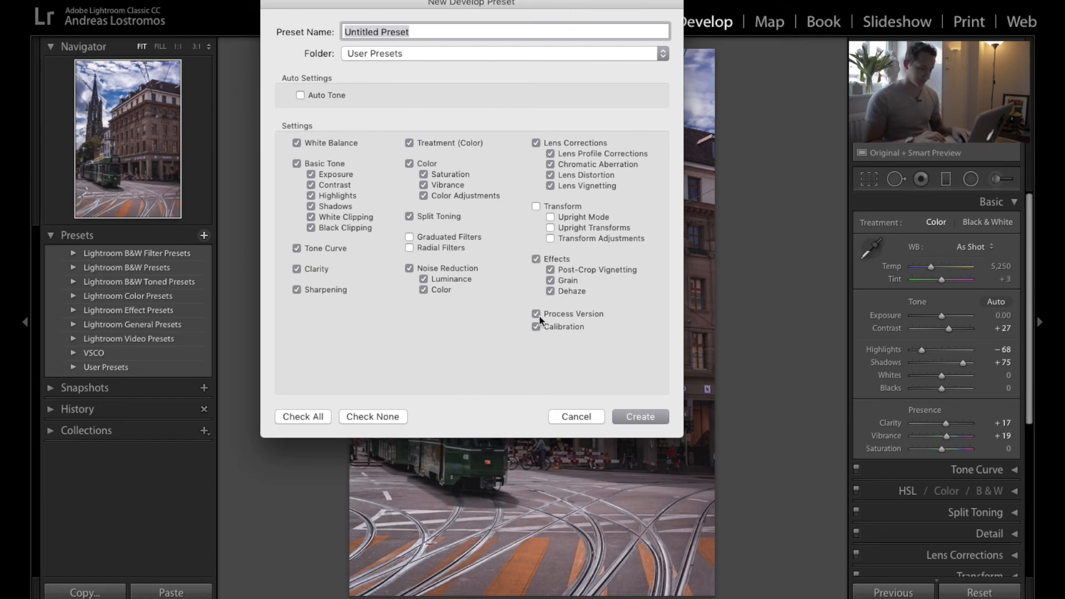
text(PresetT)
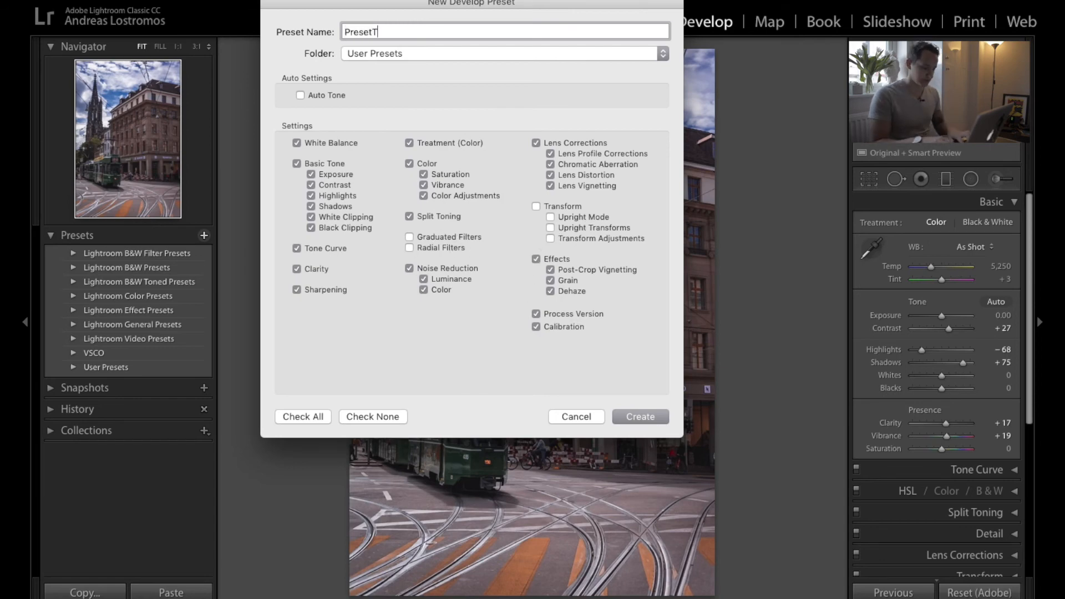
text(utorial)
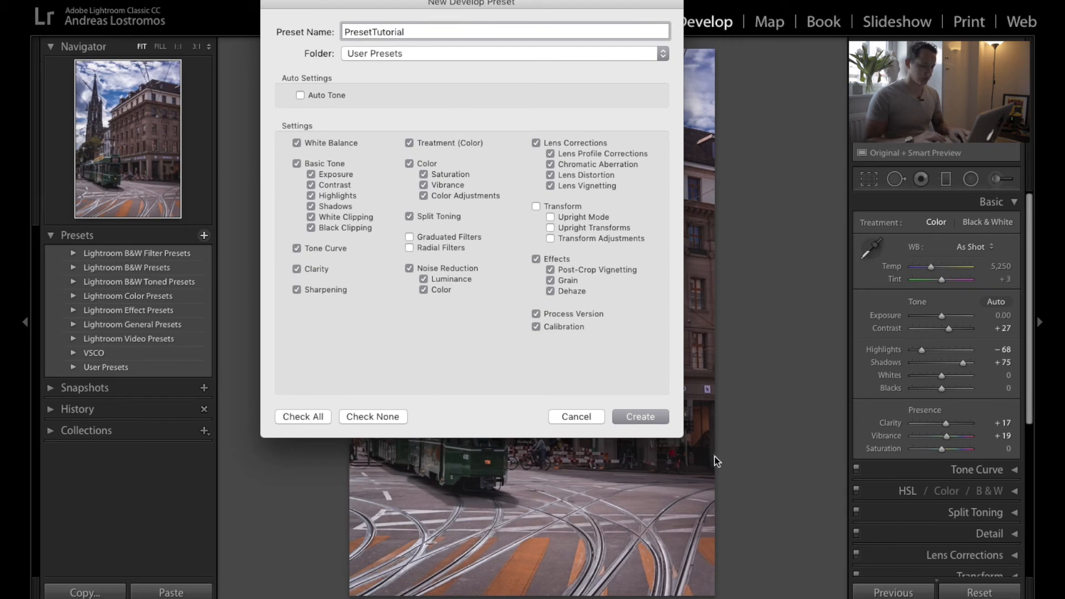
click(641, 416)
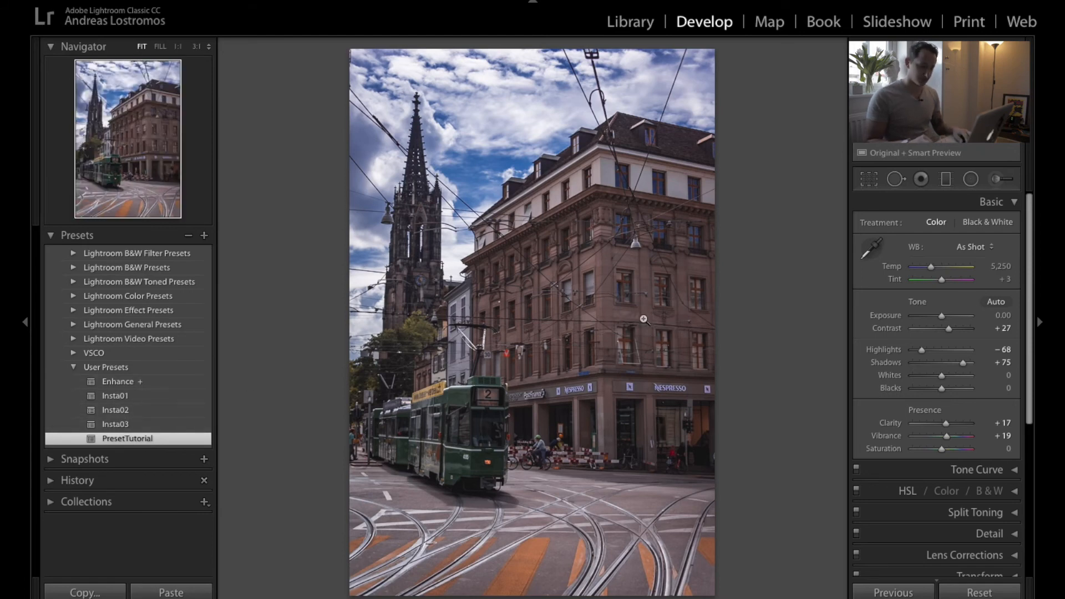
Apply the PresetTutorial preset to the adjacent dark cobbled alley photo and raise its Exposure to +1.60
key(Right)
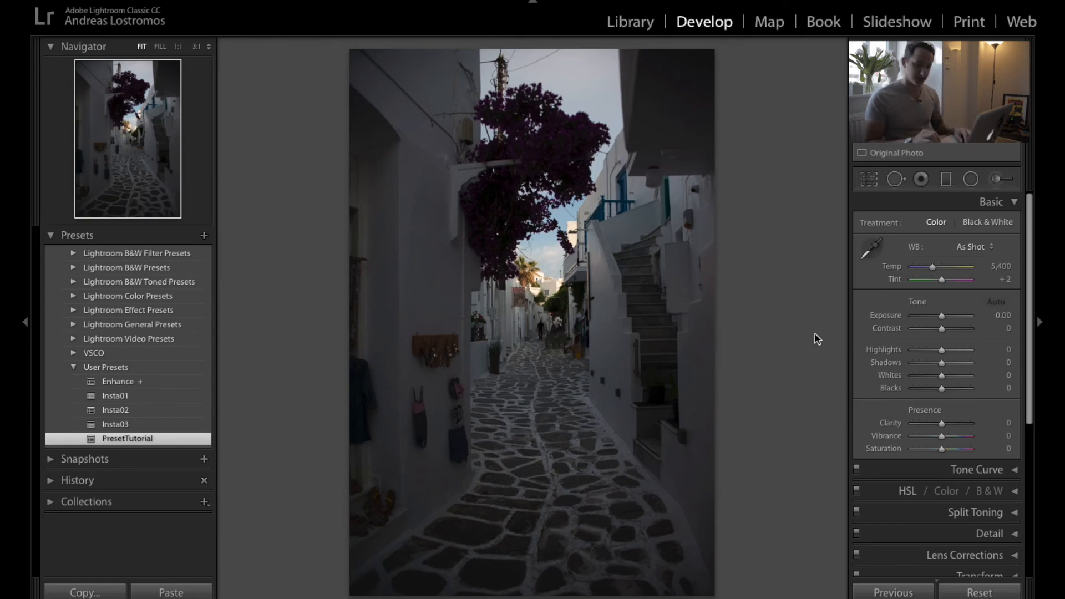
click(128, 440)
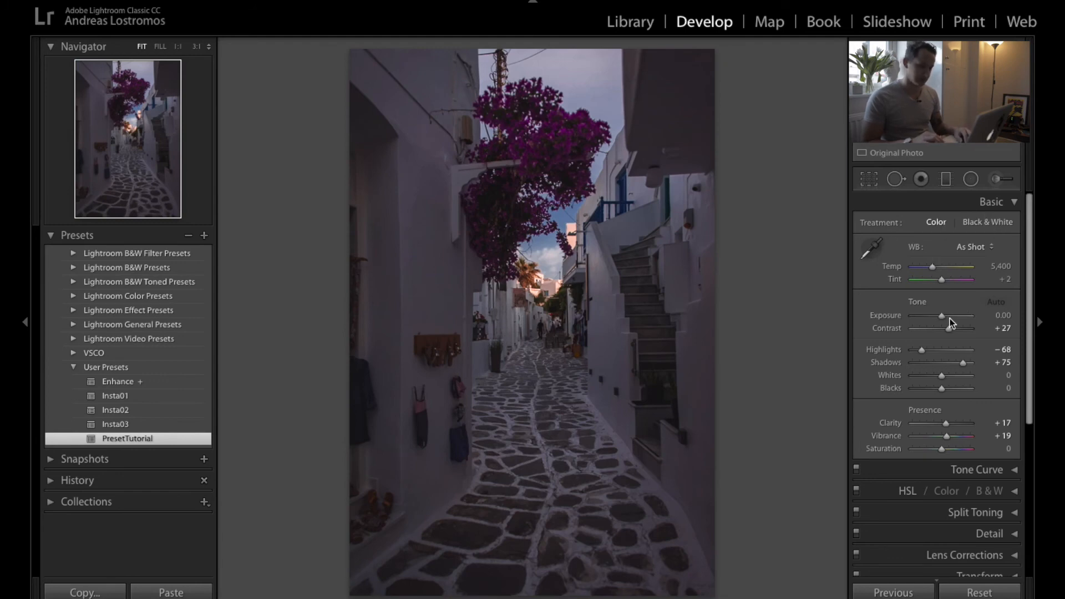
drag(941, 318, 950, 321)
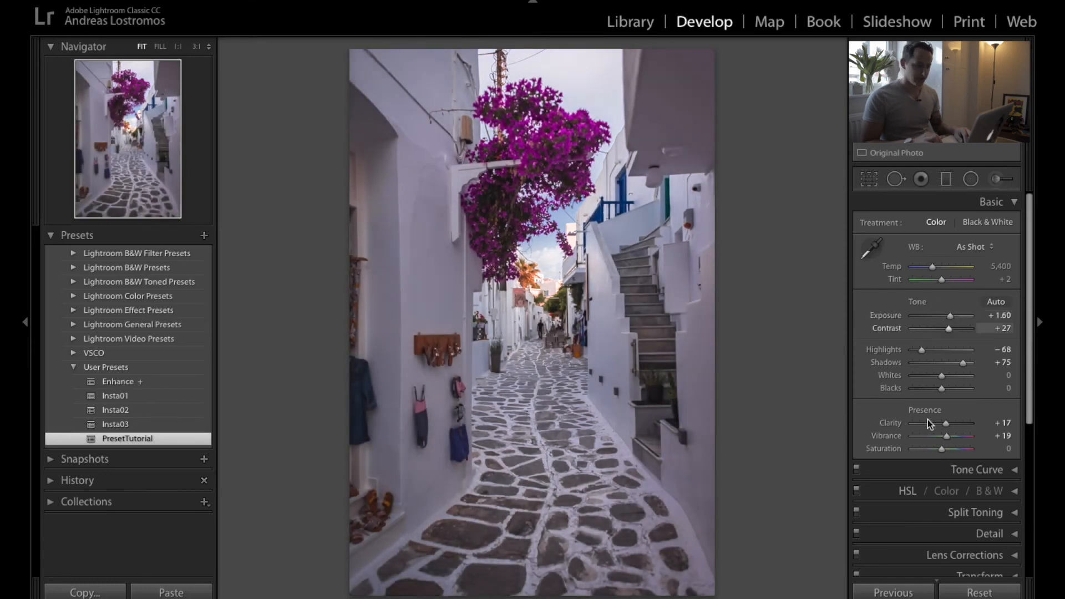
Collapse the Effects settings and correct the alley photo's perspective with the Full Upright transform
scroll(927, 419, down, 5)
scroll(927, 419, down, 5)
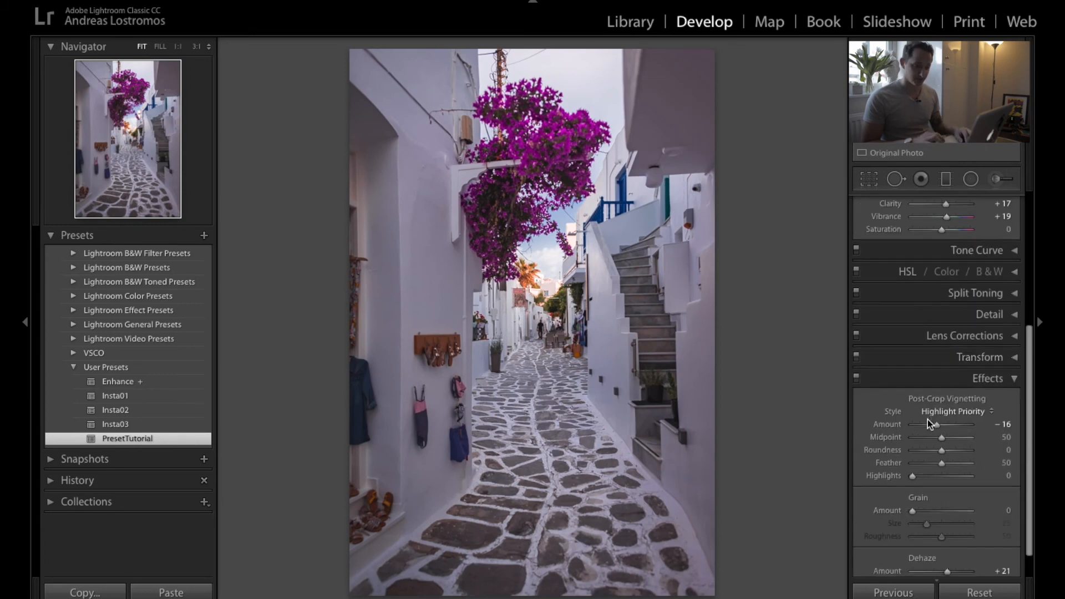
click(1004, 377)
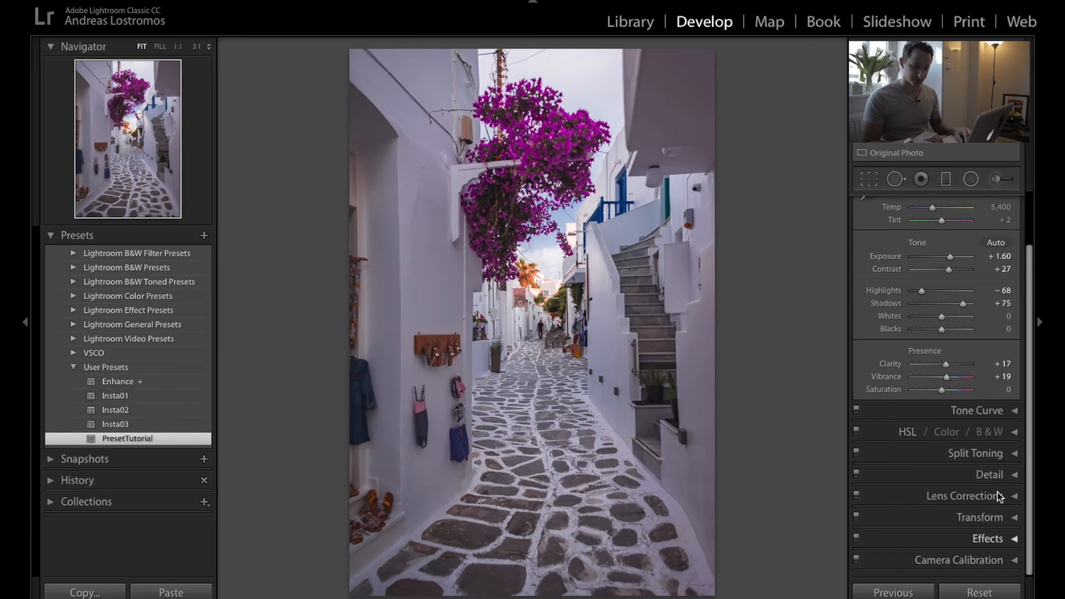
click(993, 517)
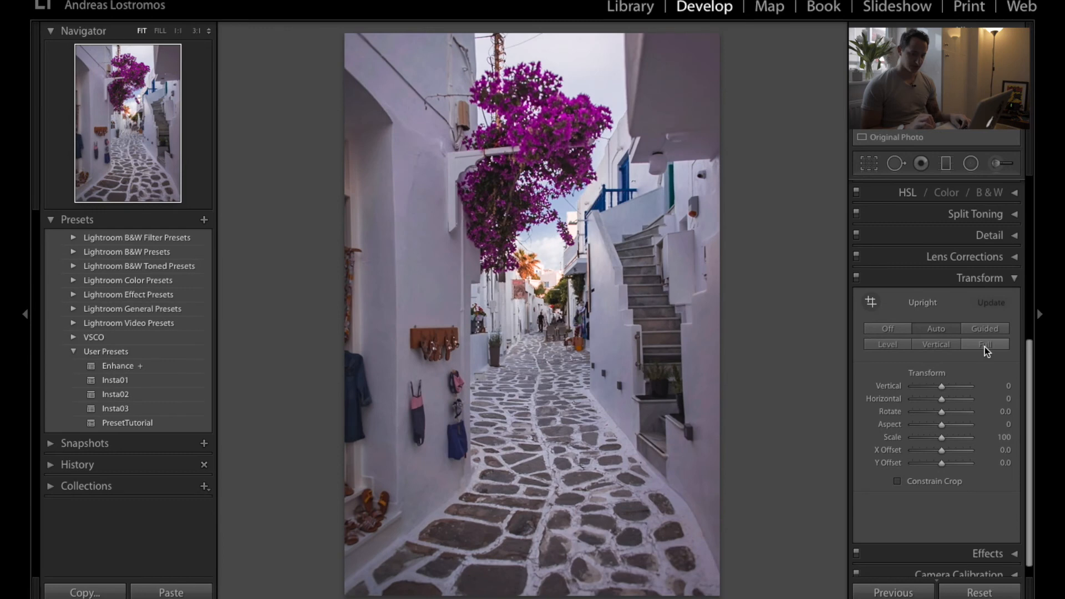
click(984, 347)
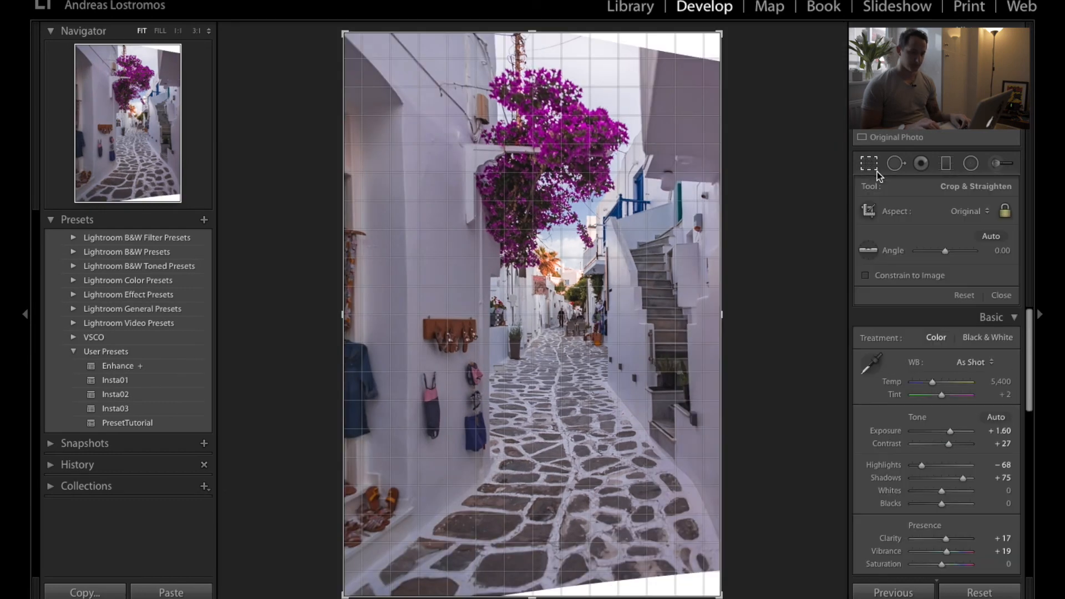
Crop the alley photo to a 4 x 5 / 8 x 10 aspect, trimming off the blank corners left by the transform
click(975, 211)
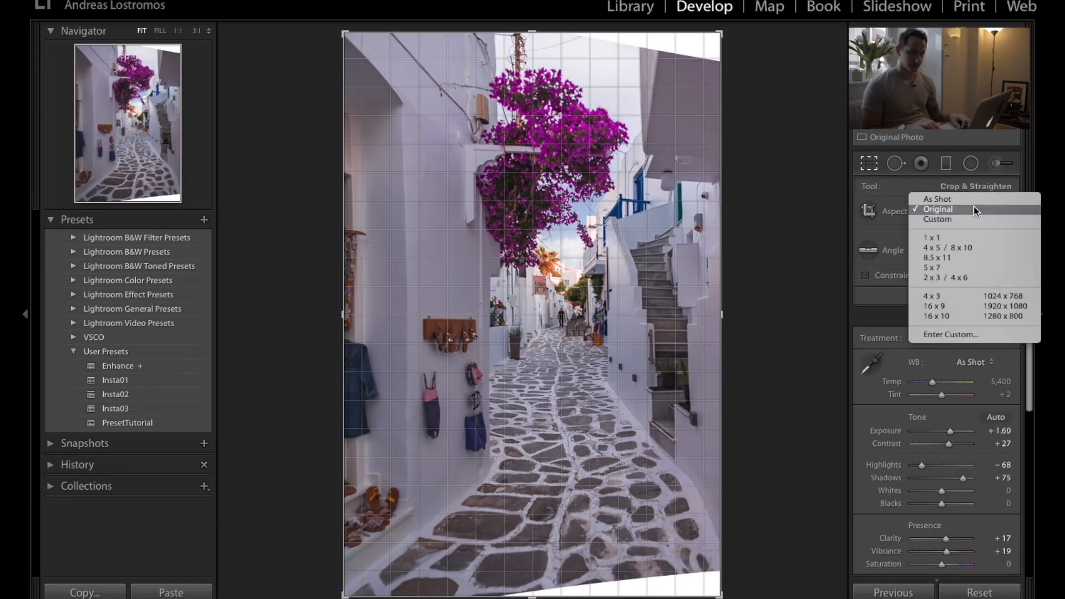
click(961, 247)
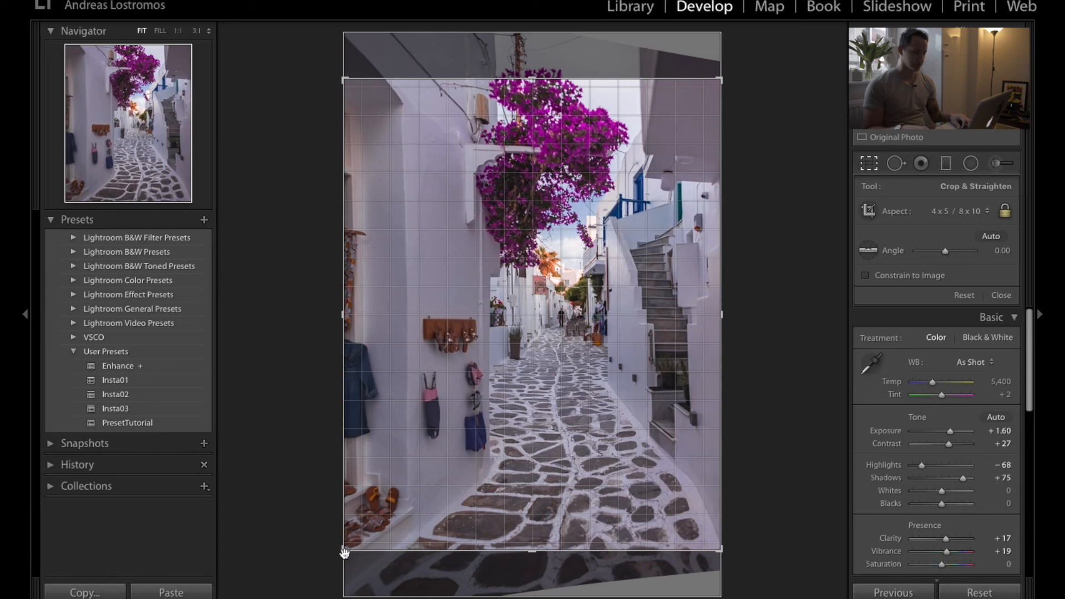
drag(345, 551, 363, 527)
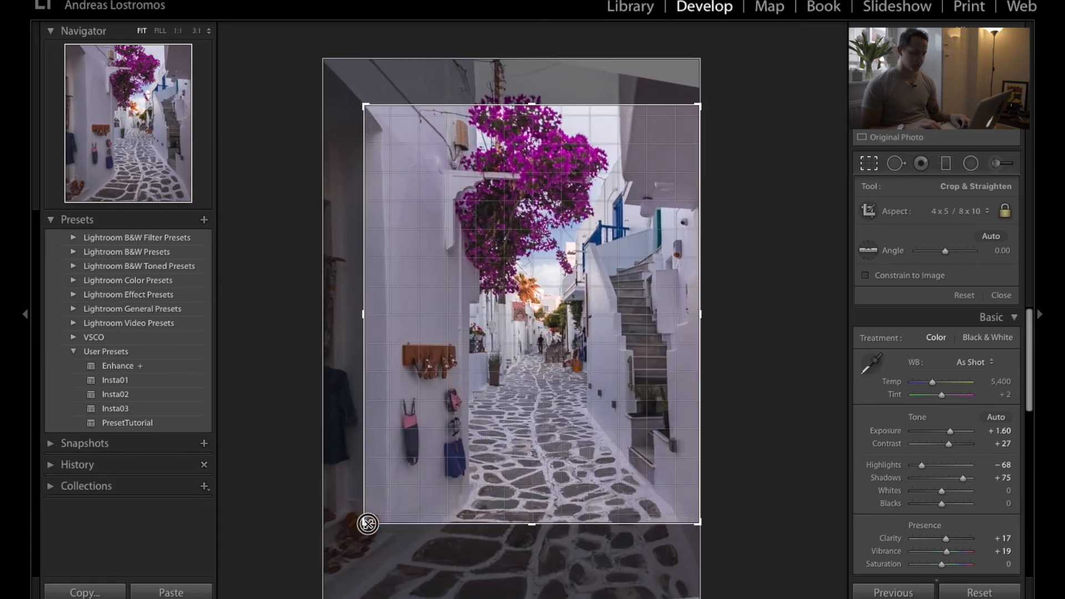
key(Return)
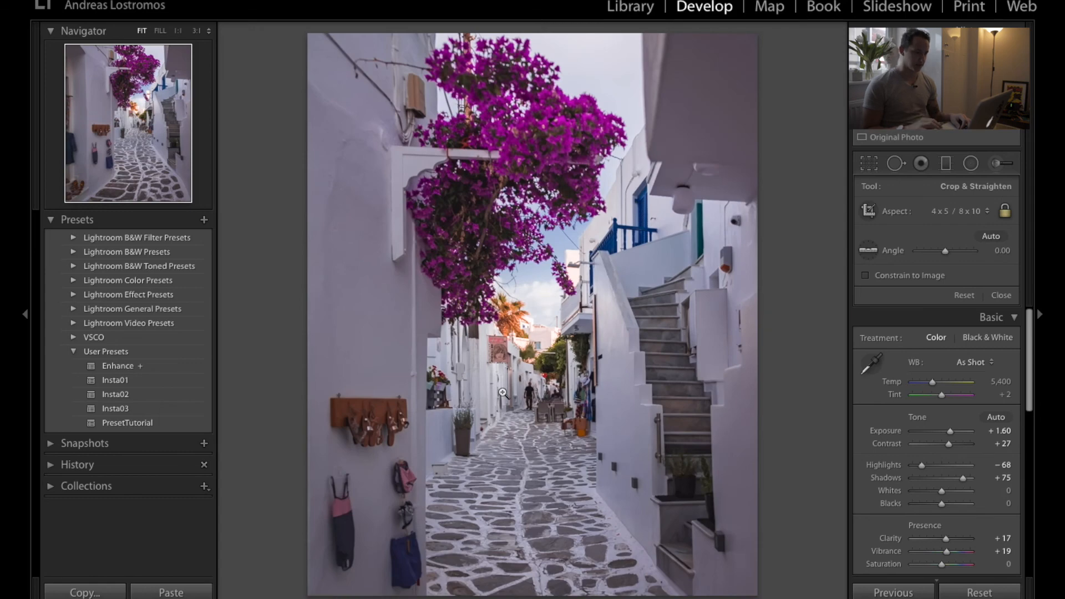
Review the edited photos in the Library grid and open the dusk city skyline photo in Develop
key(backslash)
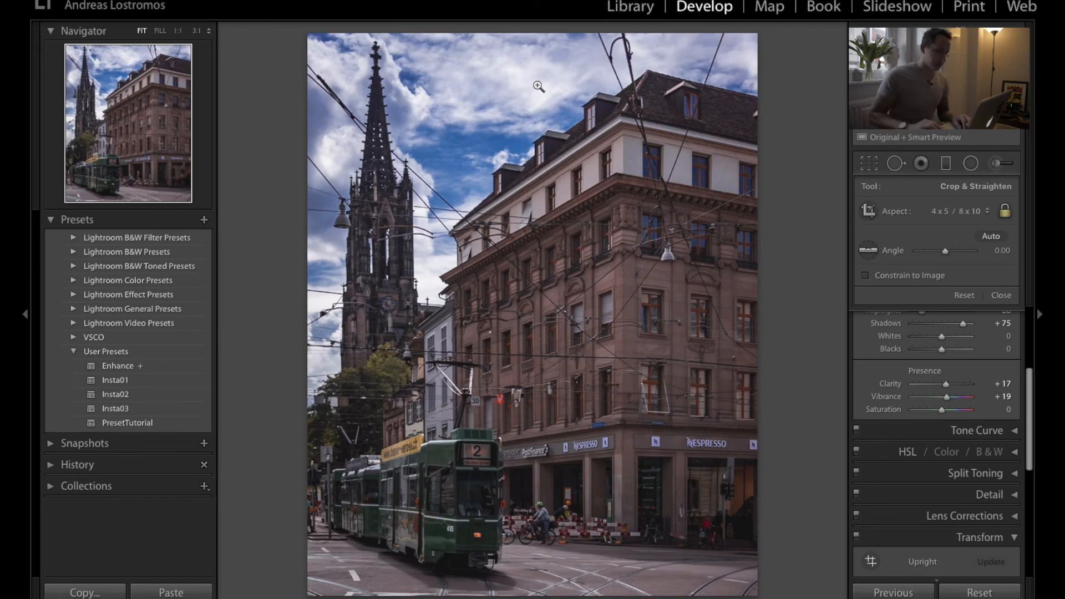
key(g)
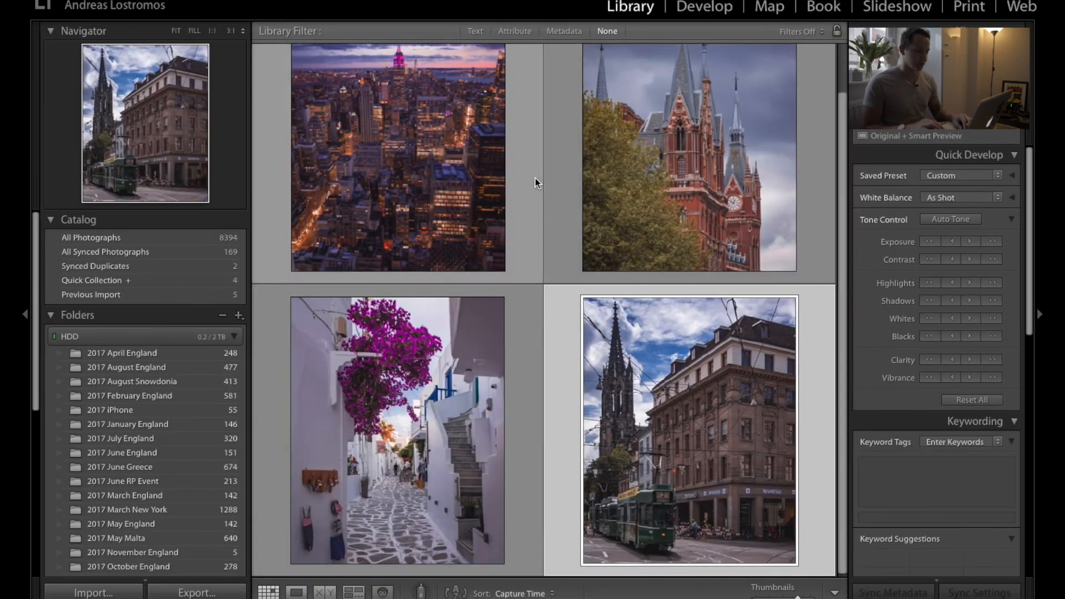
key(j)
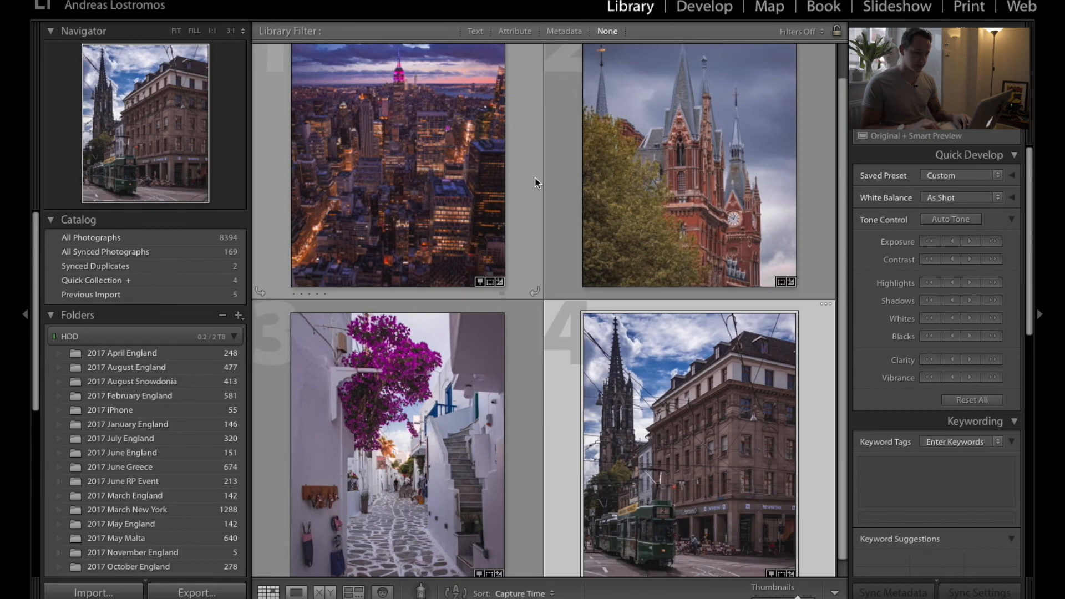
double_click(536, 183)
click(687, 8)
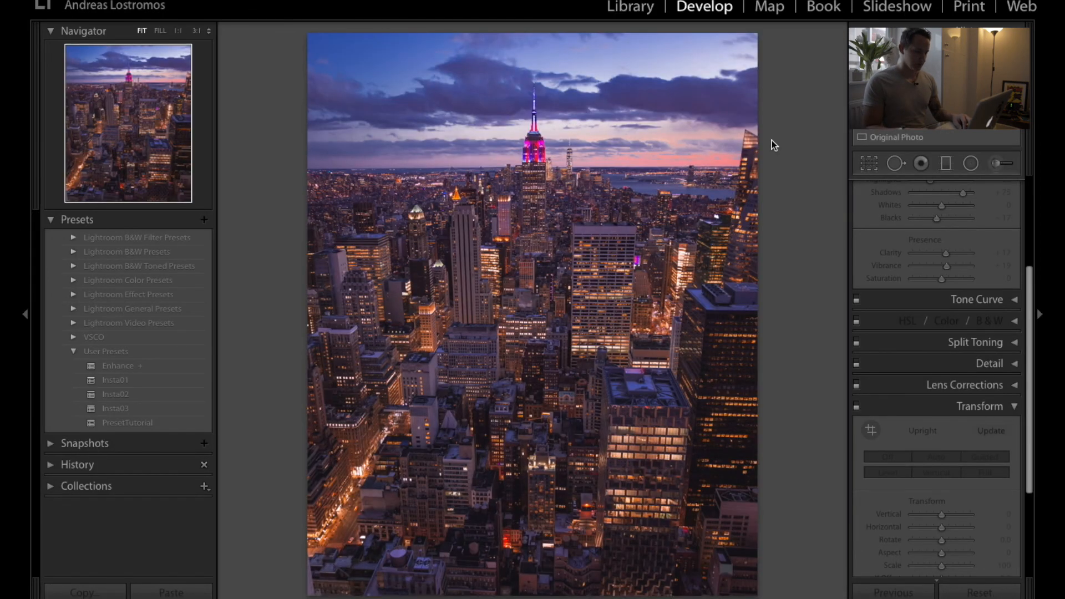
Compare the city skyline and red-brick clock tower photos with their originals, and return to the Library grid
key(backslash)
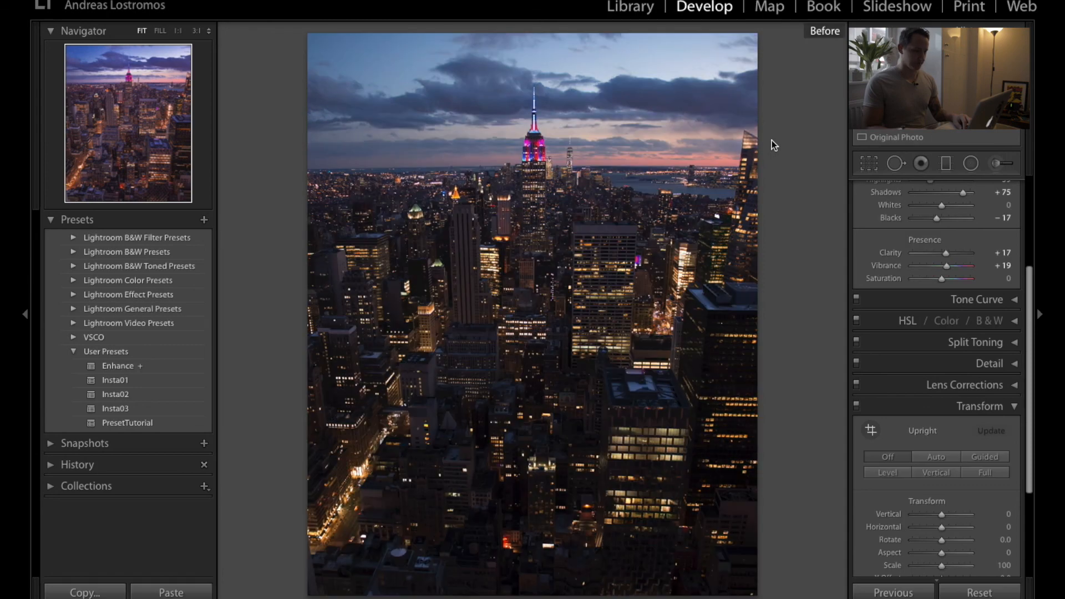
key(backslash)
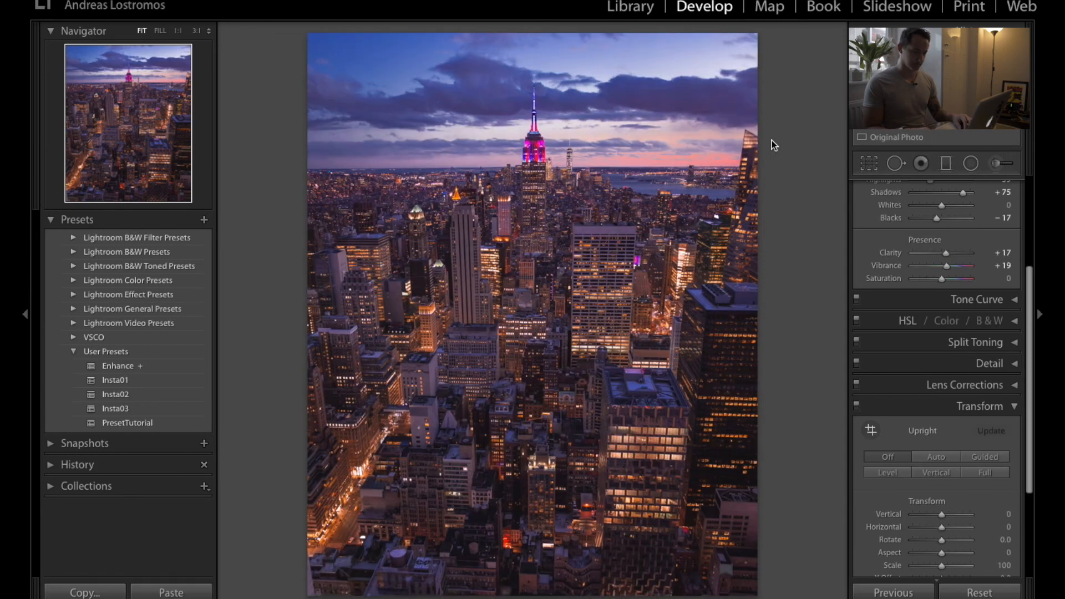
key(Right)
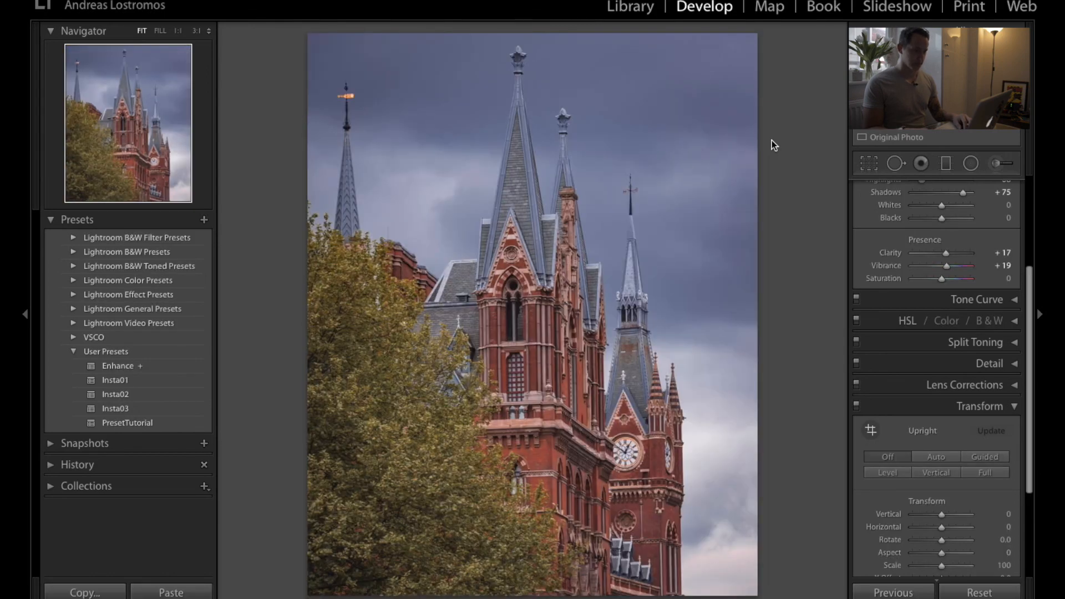
key(backslash)
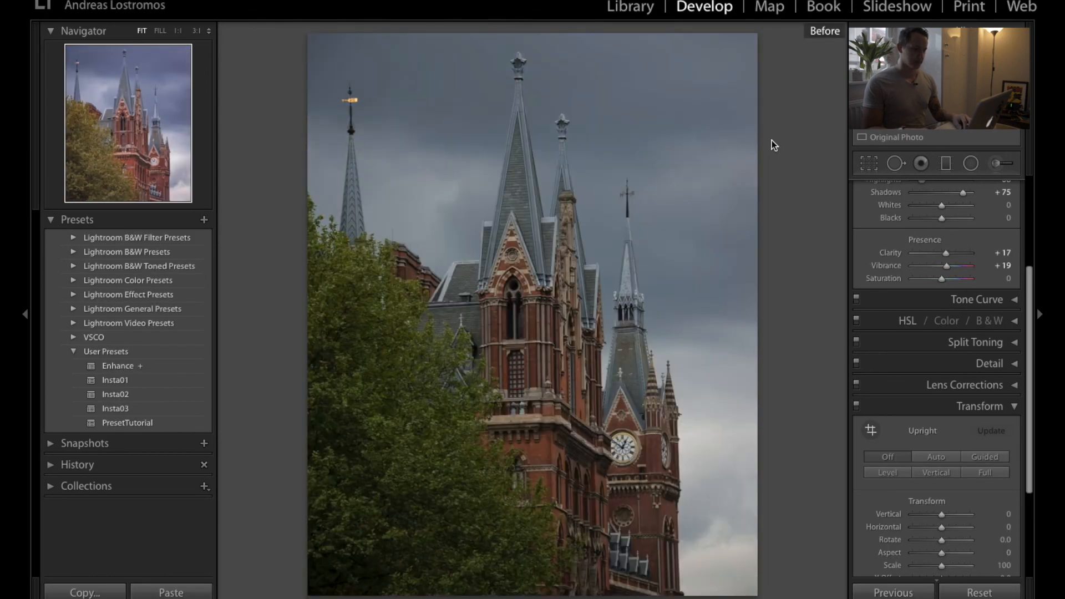
key(backslash)
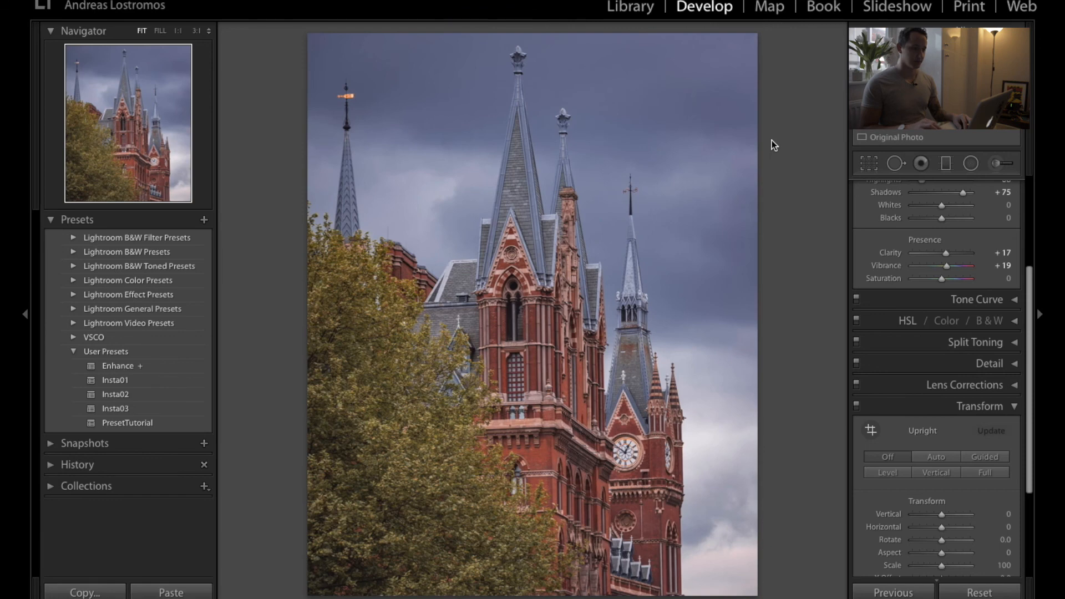
key(g)
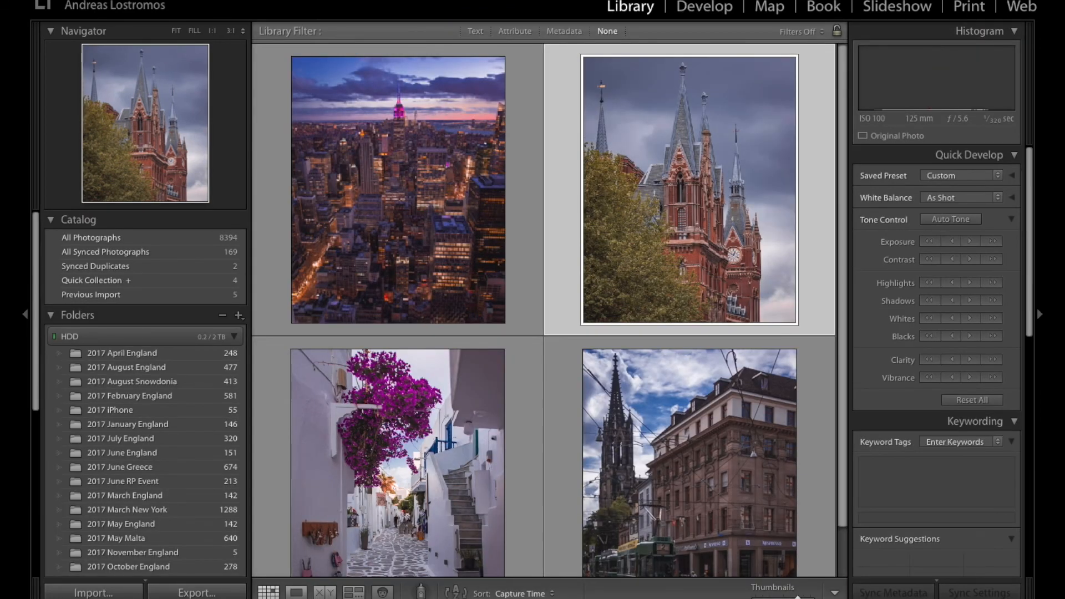